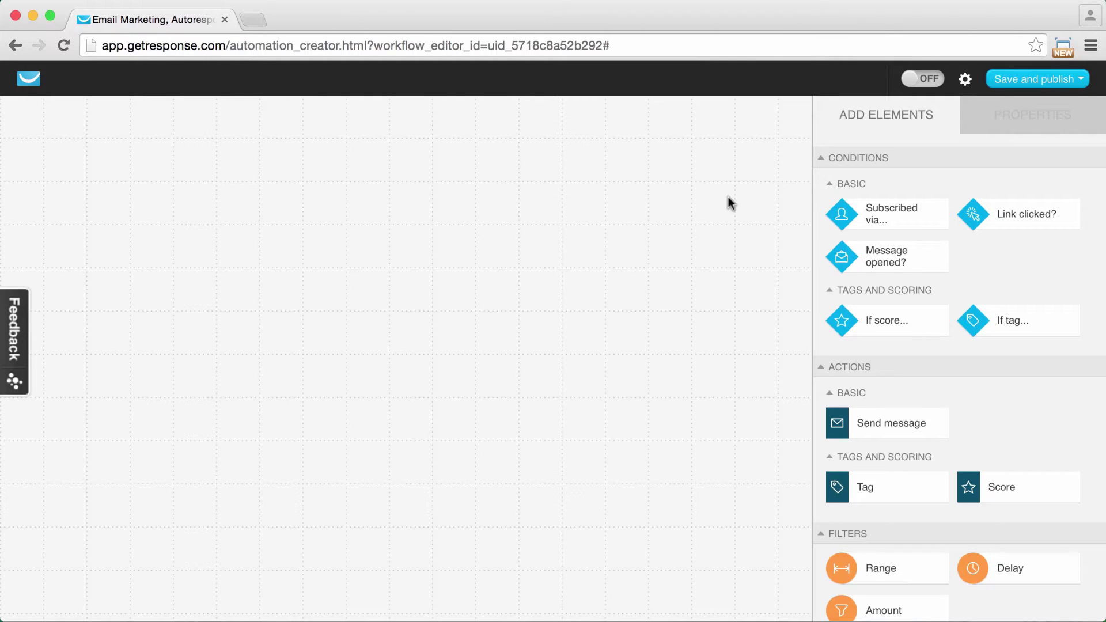
- Add a 'Subscribed via' trigger limited to the specific form Webform - 12.02.2016
{"action": "left_click_drag", "start_coordinate": [909, 217], "coordinate": [436, 115]}
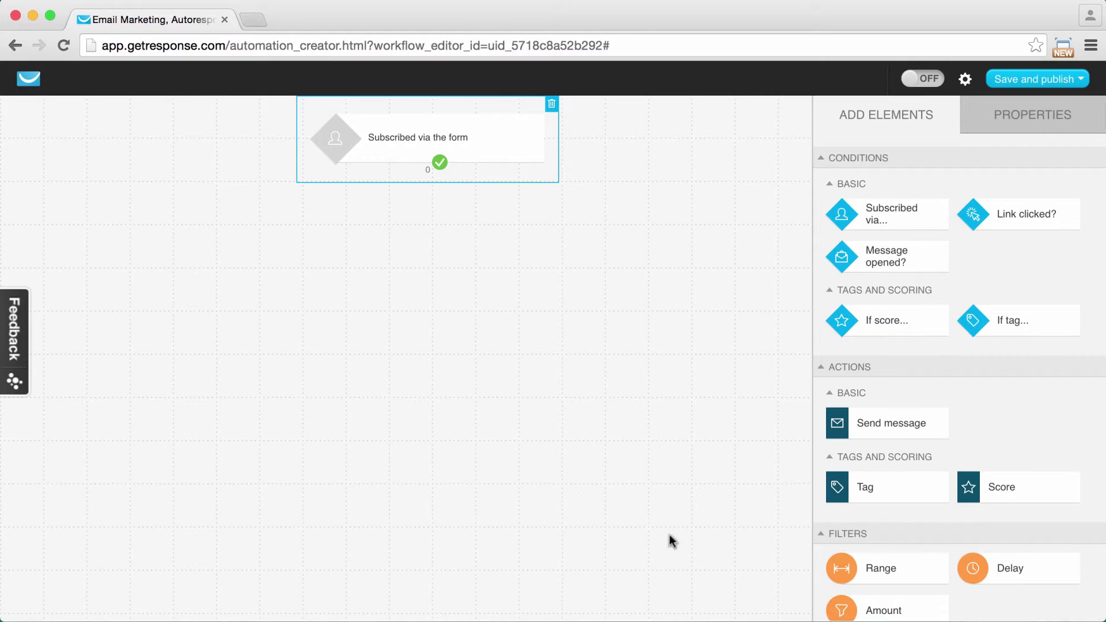
{"action": "left_click", "coordinate": [1035, 118]}
{"action": "left_click", "coordinate": [890, 269]}
{"action": "left_click", "coordinate": [893, 315]}
{"action": "left_click", "coordinate": [927, 309]}
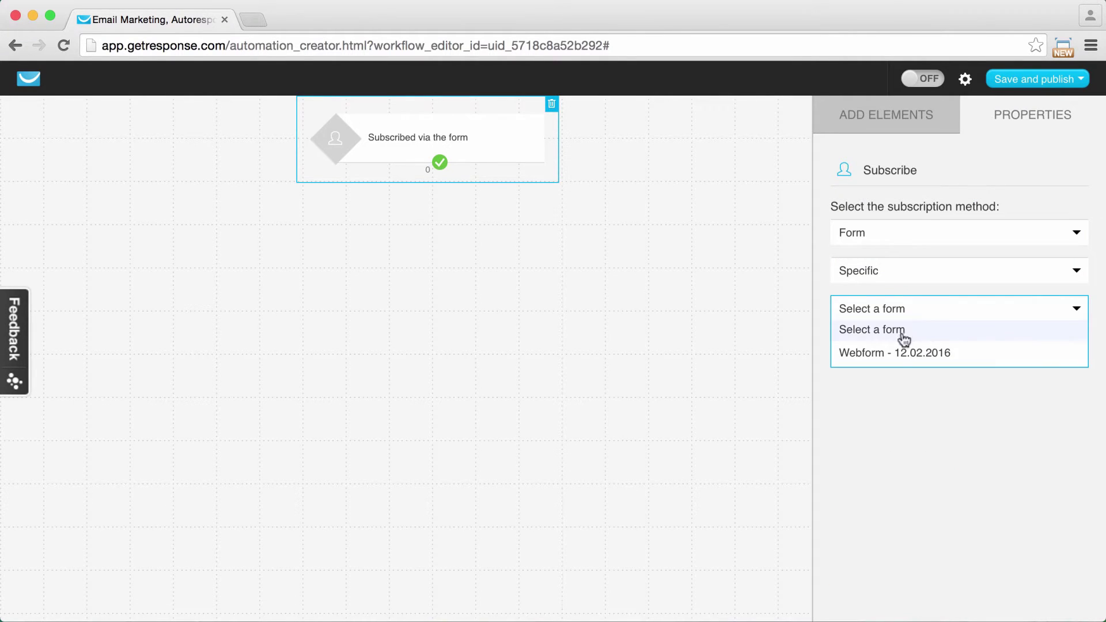
{"action": "left_click", "coordinate": [895, 353]}
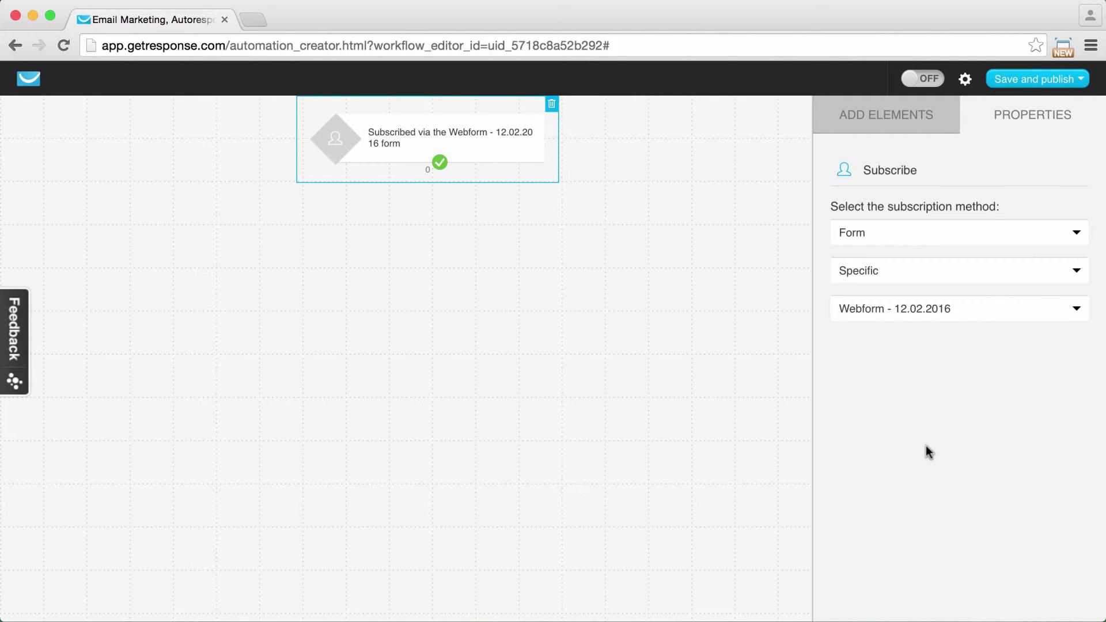
{"action": "left_click", "coordinate": [852, 126]}
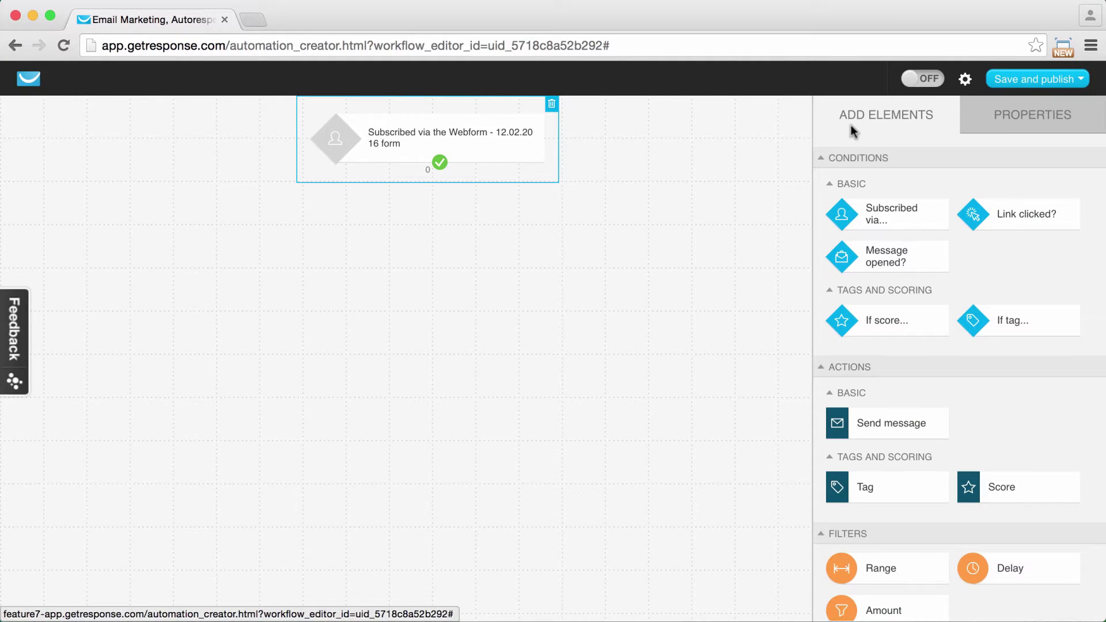
- Add a Send message step for 'Modul 1: Your Daily Real Estate License Updates' and a link-clicked check below it
{"action": "mouse_move", "coordinate": [854, 429]}
{"action": "left_mouse_down"}
{"action": "mouse_move", "coordinate": [546, 286]}
{"action": "mouse_move", "coordinate": [440, 185]}
{"action": "mouse_move", "coordinate": [415, 188]}
{"action": "mouse_move", "coordinate": [439, 164]}
{"action": "left_mouse_up"}
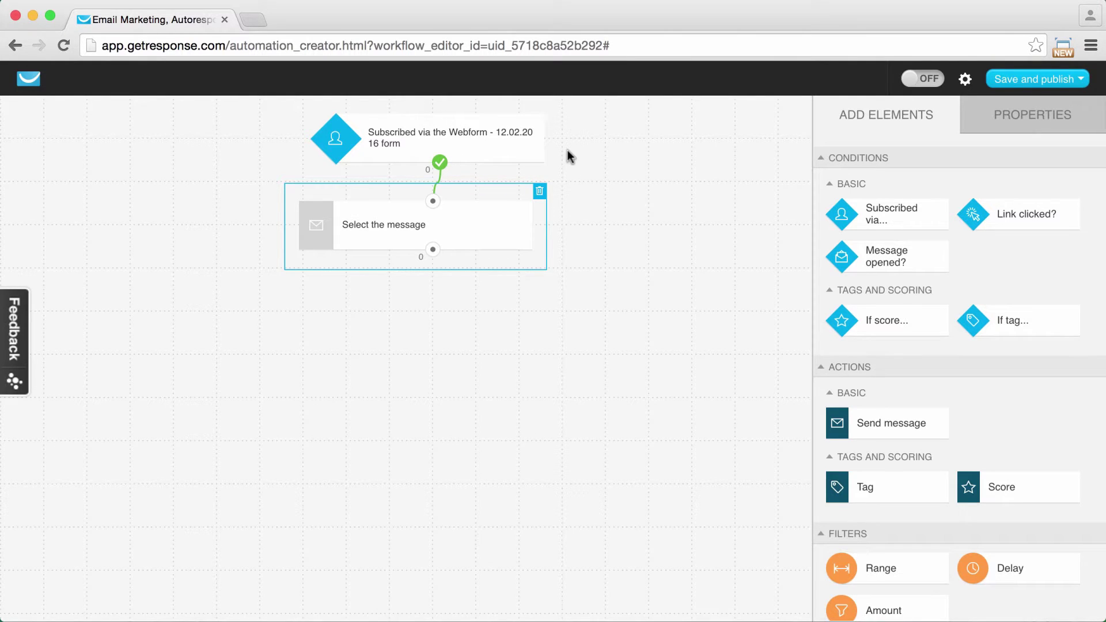
{"action": "left_click", "coordinate": [1011, 112]}
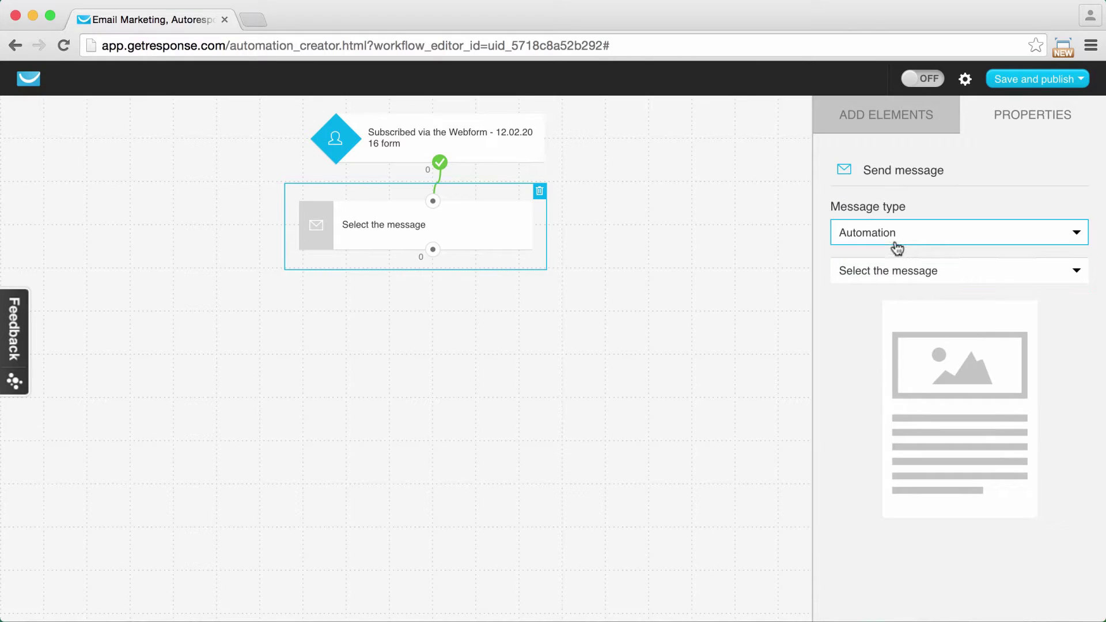
{"action": "left_click", "coordinate": [891, 272]}
{"action": "scroll", "coordinate": [864, 409], "scroll_direction": "down", "scroll_amount": 3}
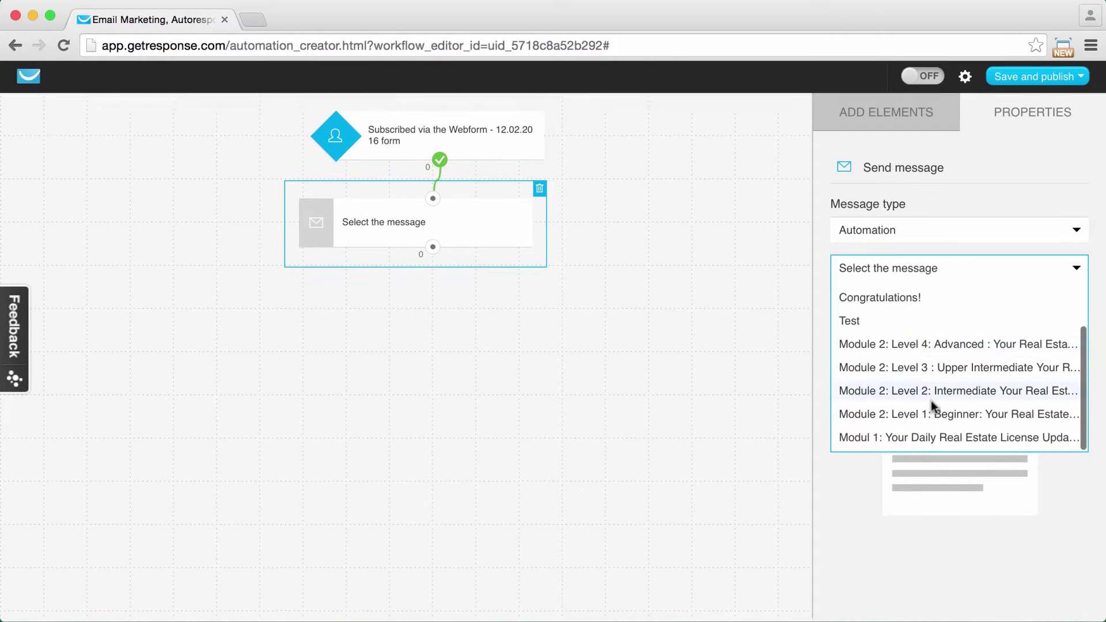
{"action": "left_click", "coordinate": [866, 444]}
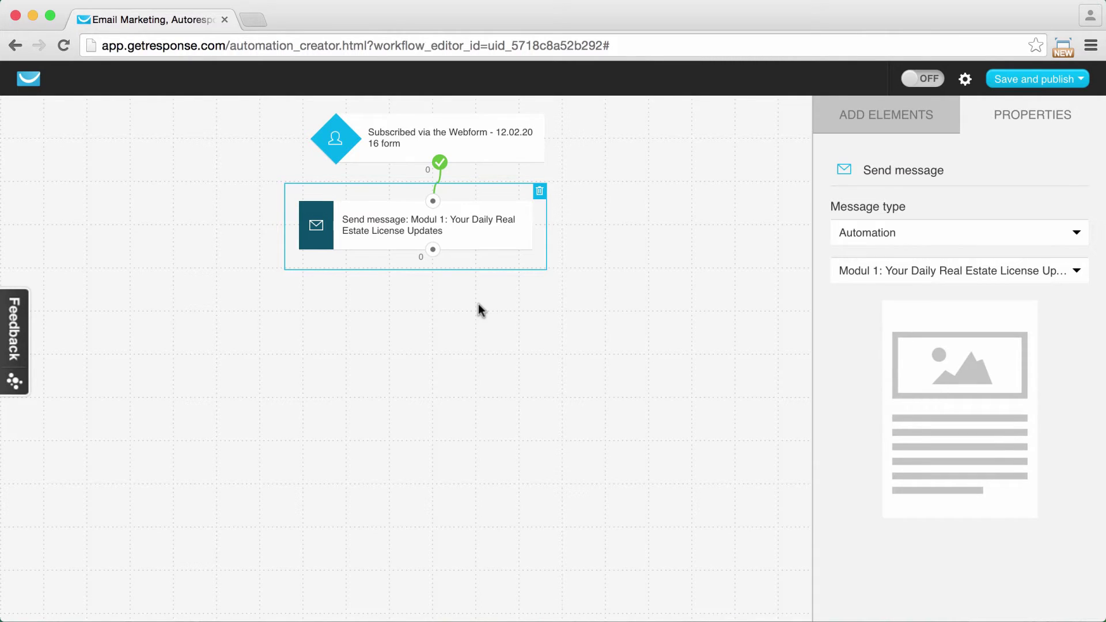
{"action": "left_click", "coordinate": [865, 116]}
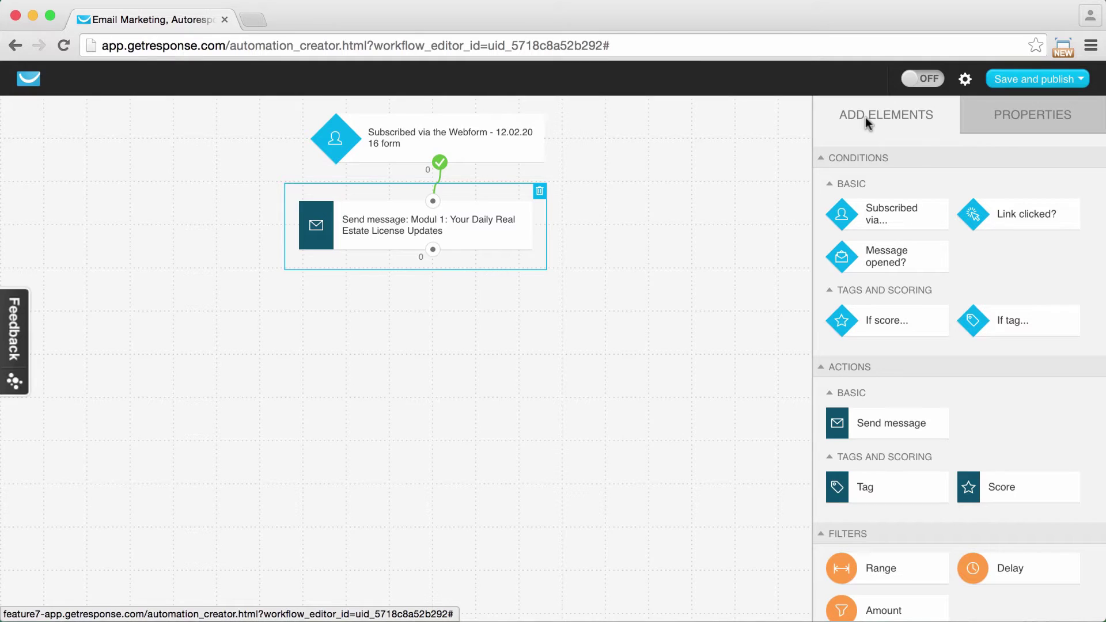
{"action": "left_click_drag", "start_coordinate": [1029, 208], "coordinate": [493, 291]}
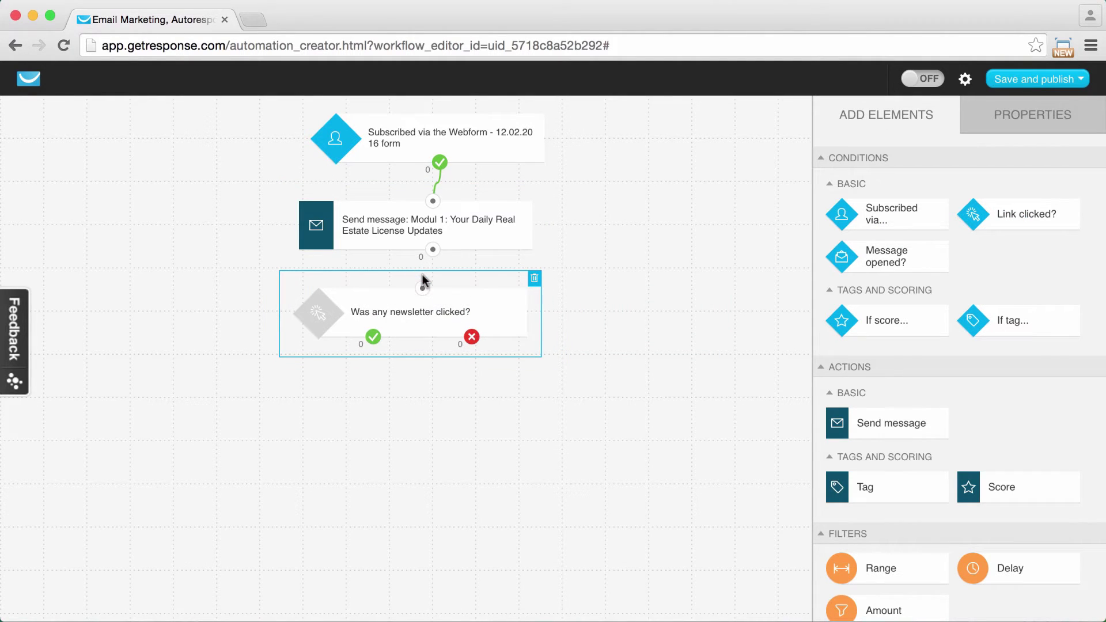
{"action": "left_click_drag", "start_coordinate": [423, 288], "coordinate": [433, 250]}
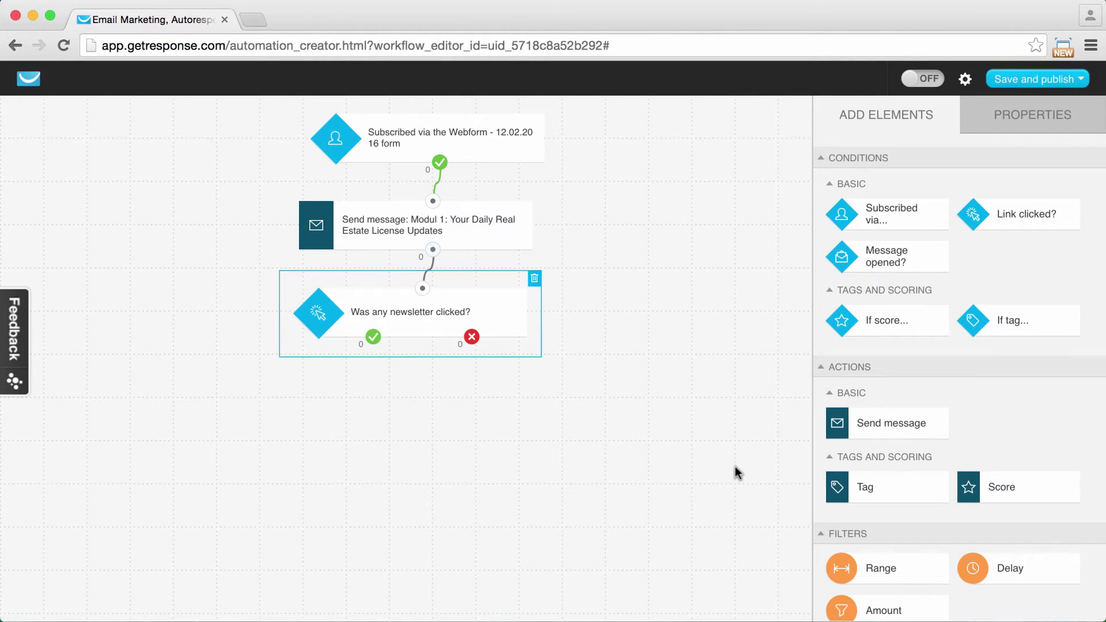
{"action": "left_click", "coordinate": [992, 124]}
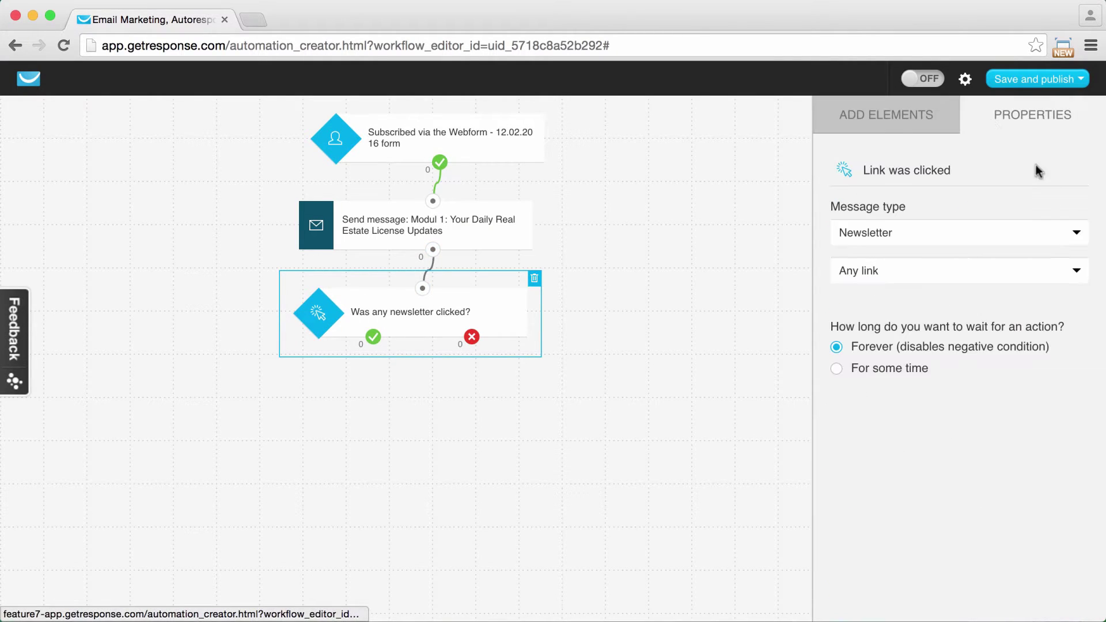
{"action": "left_click", "coordinate": [901, 284]}
{"action": "left_click", "coordinate": [927, 339]}
{"action": "left_click", "coordinate": [939, 335]}
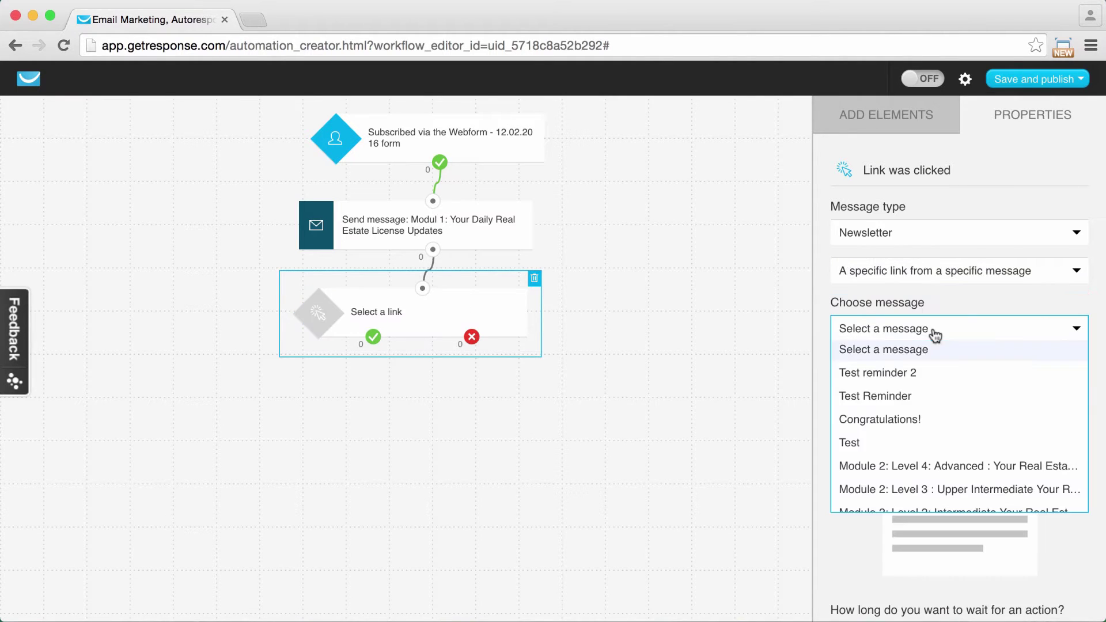
{"action": "scroll", "coordinate": [894, 415], "scroll_direction": "down", "scroll_amount": 3}
{"action": "left_click", "coordinate": [874, 472]}
{"action": "scroll", "coordinate": [829, 488], "scroll_direction": "down", "scroll_amount": 3}
{"action": "left_click", "coordinate": [898, 514]}
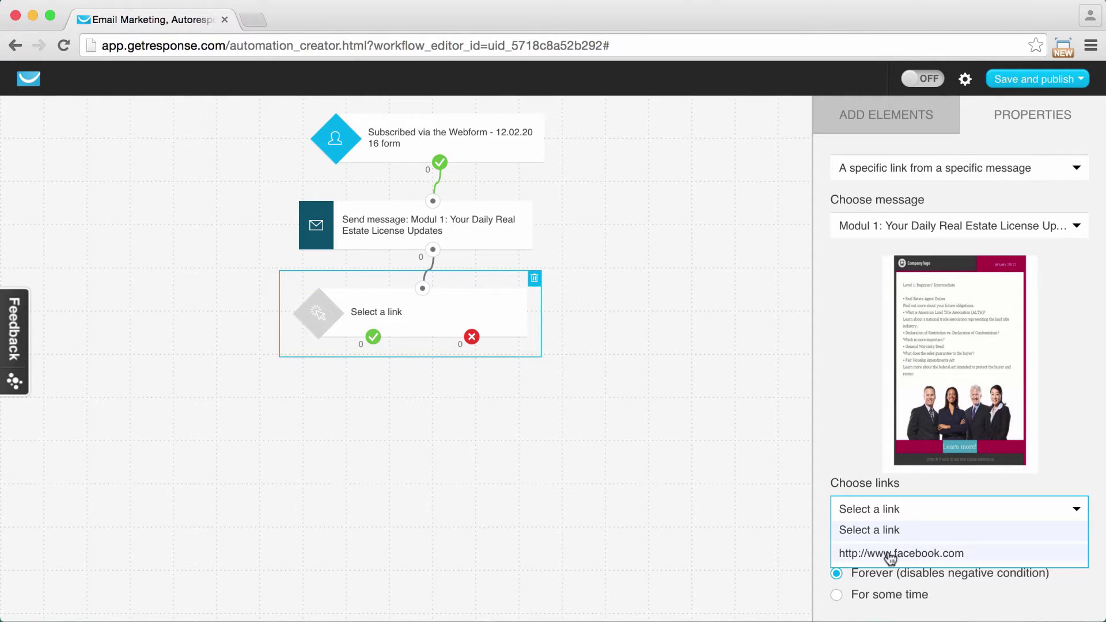
{"action": "left_click", "coordinate": [877, 553]}
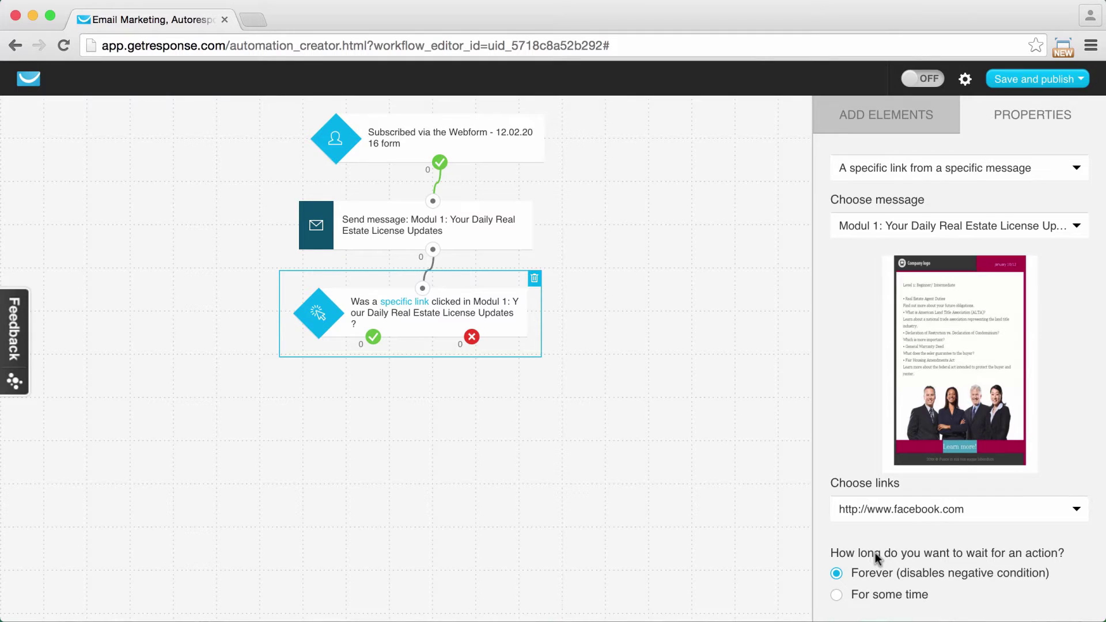
{"action": "scroll", "coordinate": [876, 552], "scroll_direction": "up", "scroll_amount": 3}
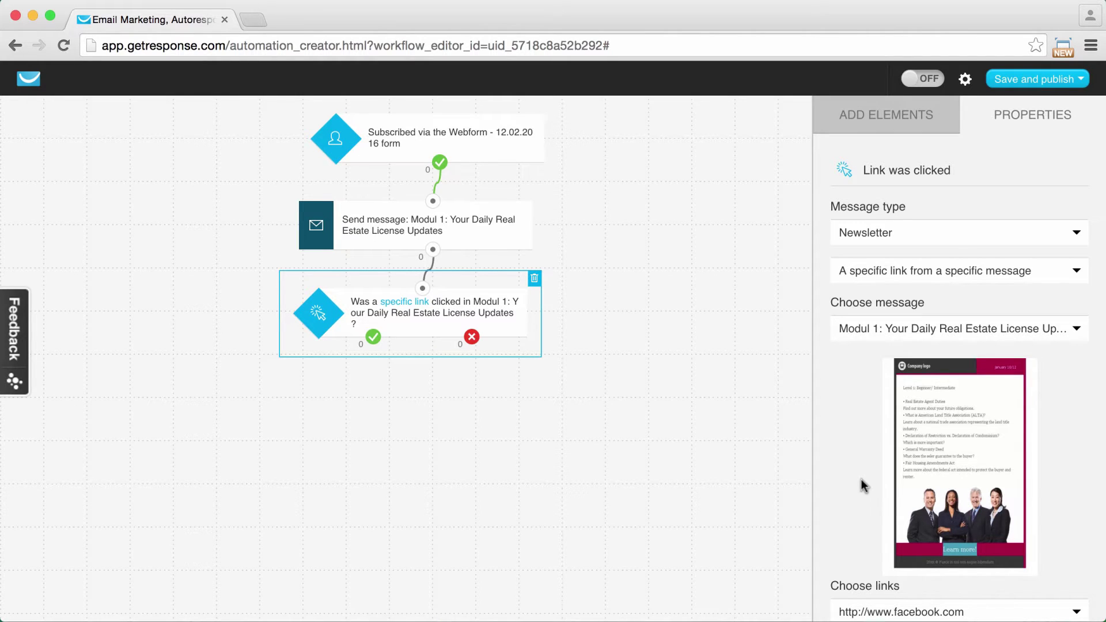
{"action": "scroll", "coordinate": [862, 479], "scroll_direction": "down", "scroll_amount": 2}
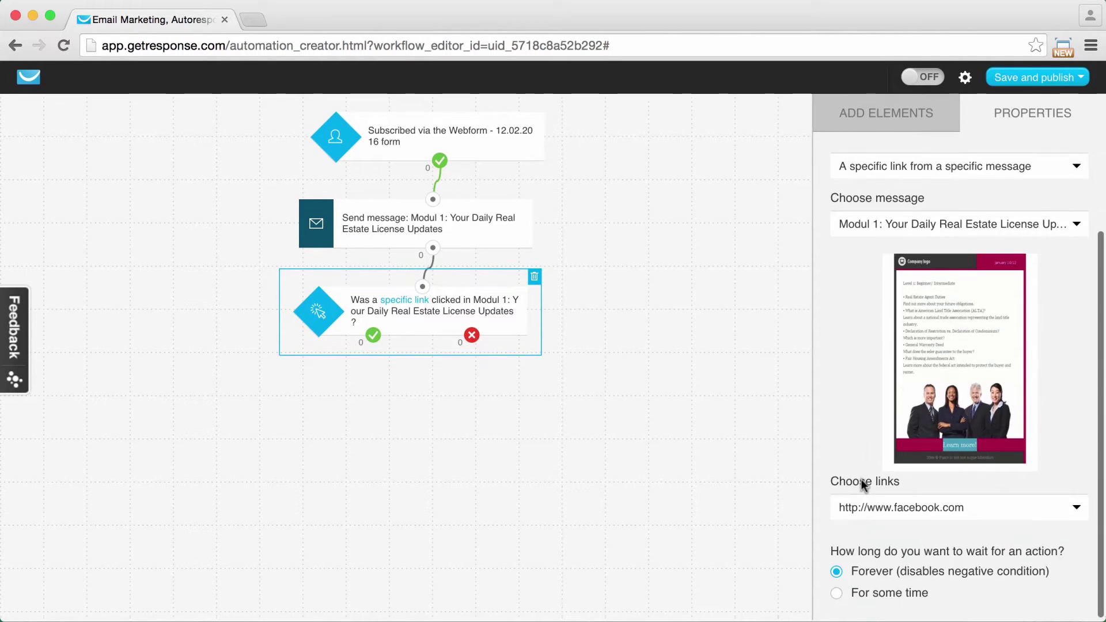
- Limit the click wait to 1 day, 12 hours, 30 minutes; add a Delay on yes and a second link check on no
{"action": "left_click", "coordinate": [836, 595]}
{"action": "scroll", "coordinate": [961, 478], "scroll_direction": "down", "scroll_amount": 2}
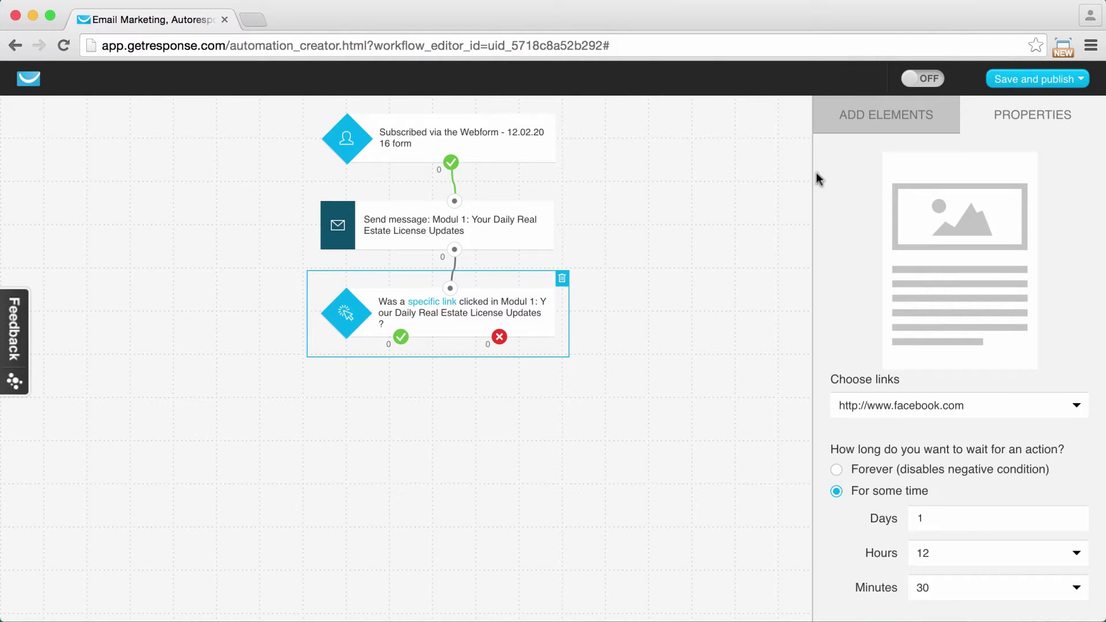
{"action": "left_click", "coordinate": [843, 130]}
{"action": "left_click_drag", "start_coordinate": [1018, 535], "coordinate": [401, 337]}
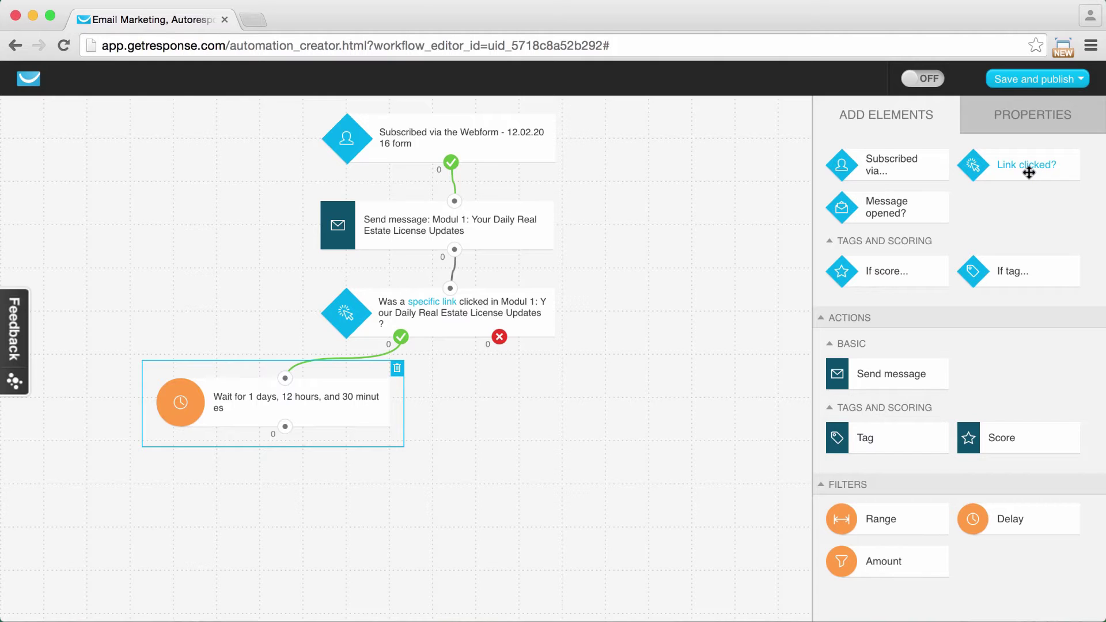
{"action": "left_click_drag", "start_coordinate": [1029, 172], "coordinate": [499, 336]}
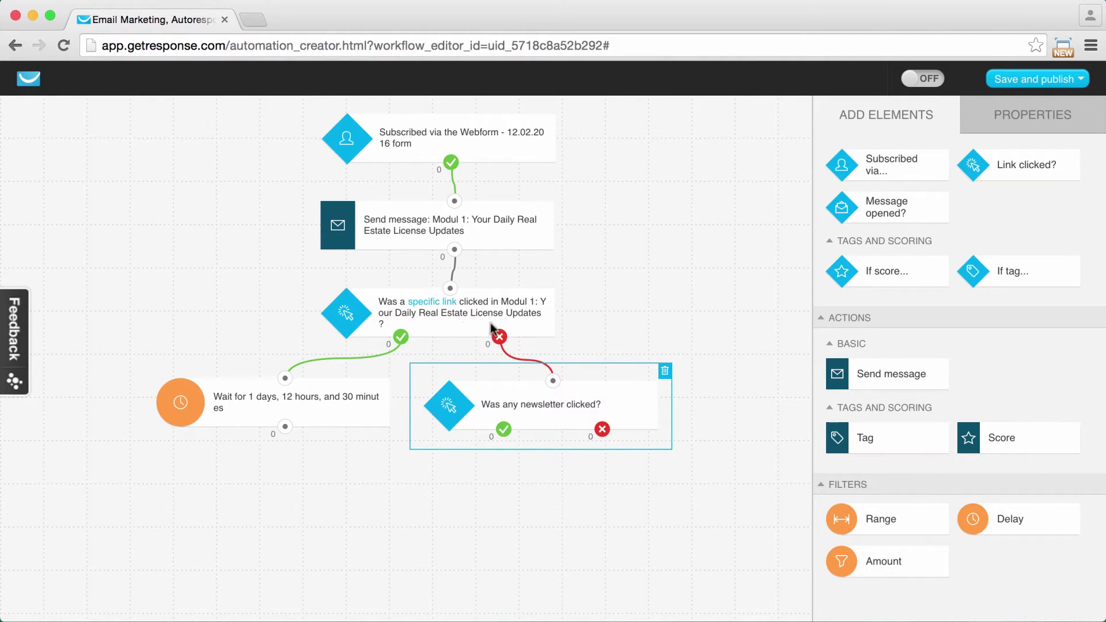
{"action": "left_click", "coordinate": [1015, 120]}
{"action": "left_click", "coordinate": [894, 271]}
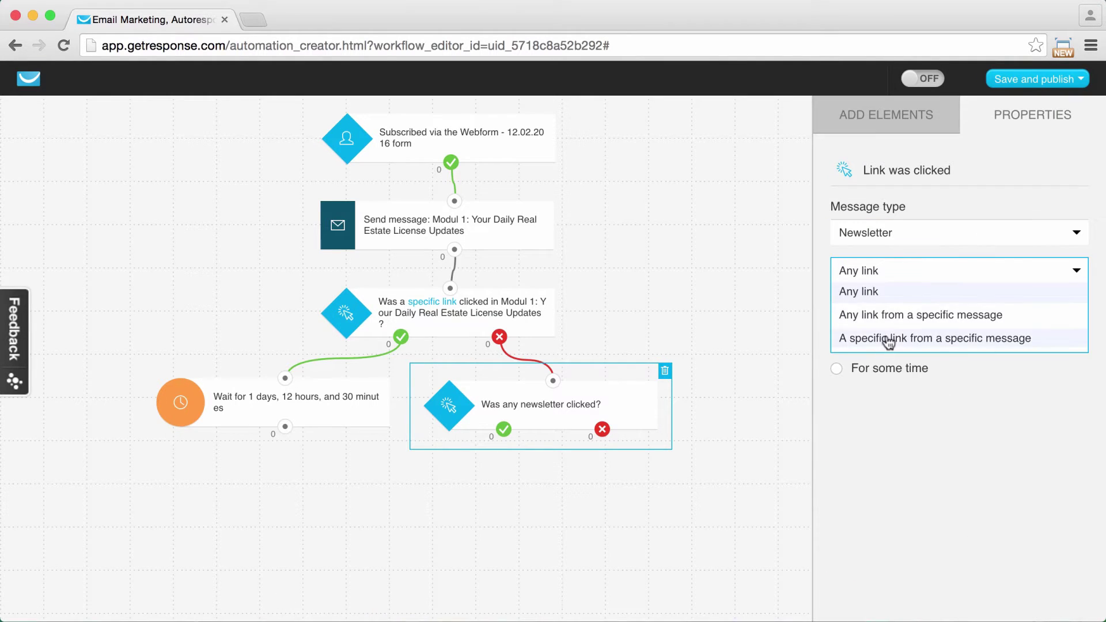
{"action": "left_click", "coordinate": [890, 340]}
{"action": "left_click", "coordinate": [924, 335]}
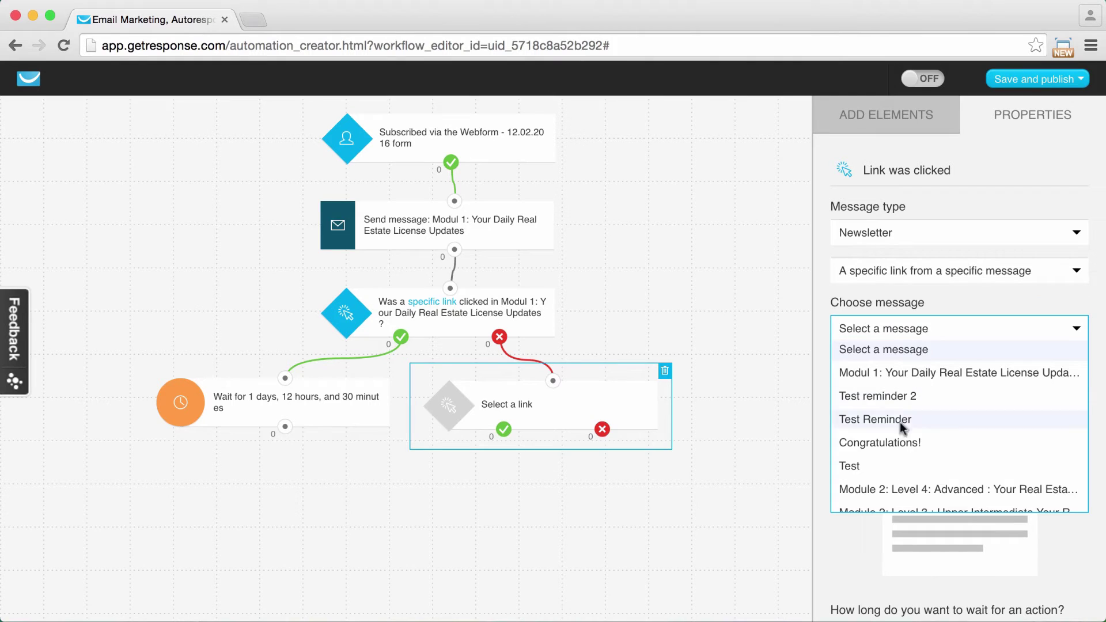
{"action": "left_click", "coordinate": [907, 374]}
{"action": "left_click", "coordinate": [869, 508]}
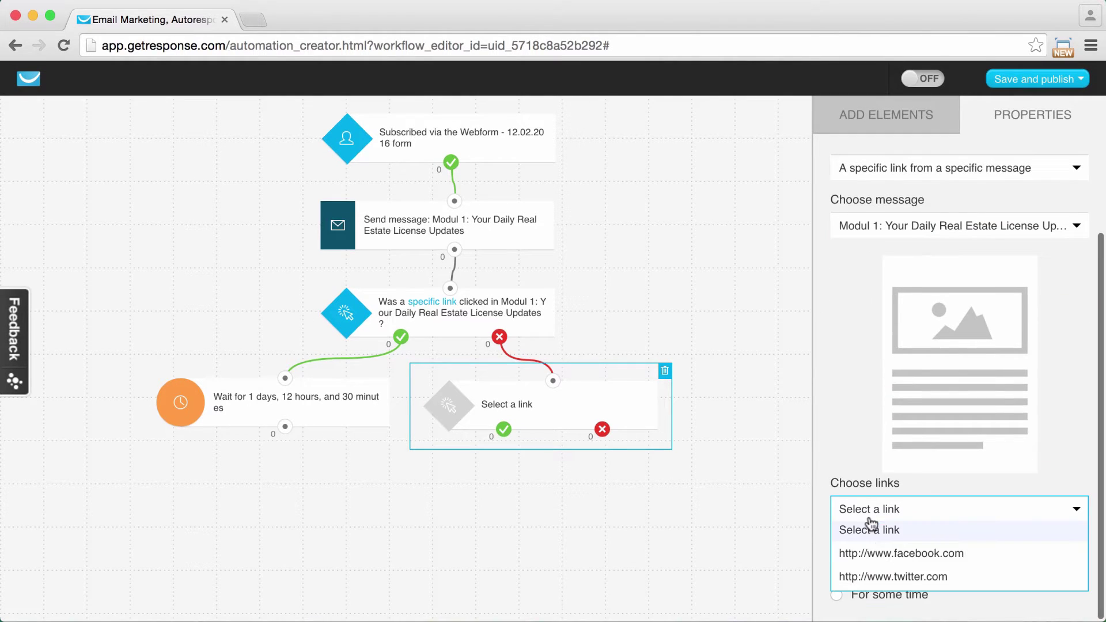
{"action": "left_click", "coordinate": [880, 573]}
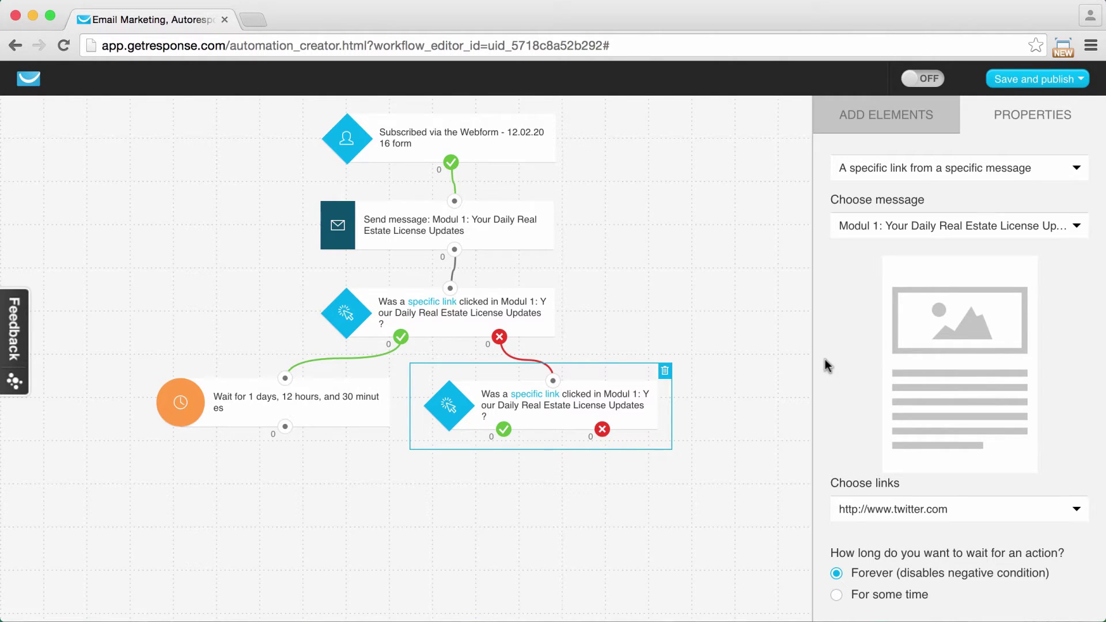
{"action": "left_click", "coordinate": [838, 596]}
{"action": "scroll", "coordinate": [838, 588], "scroll_direction": "down", "scroll_amount": 2}
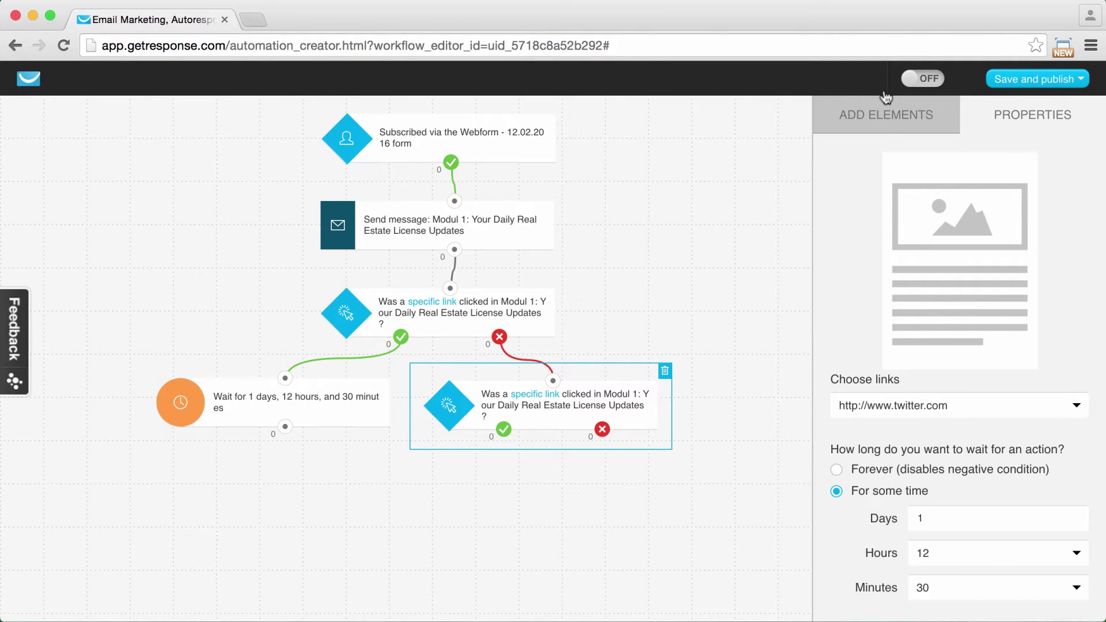
{"action": "left_click", "coordinate": [885, 125]}
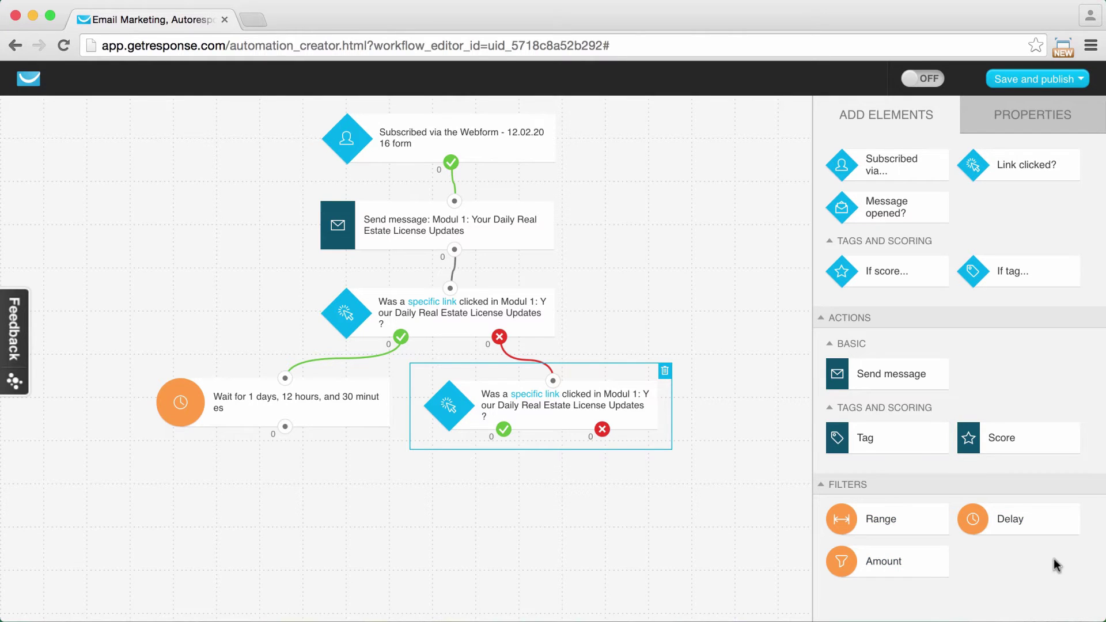
- Attach a 3-day delay to the twitter check's yes outcome and spread the two wait steps apart
{"action": "left_click_drag", "start_coordinate": [1035, 526], "coordinate": [503, 430]}
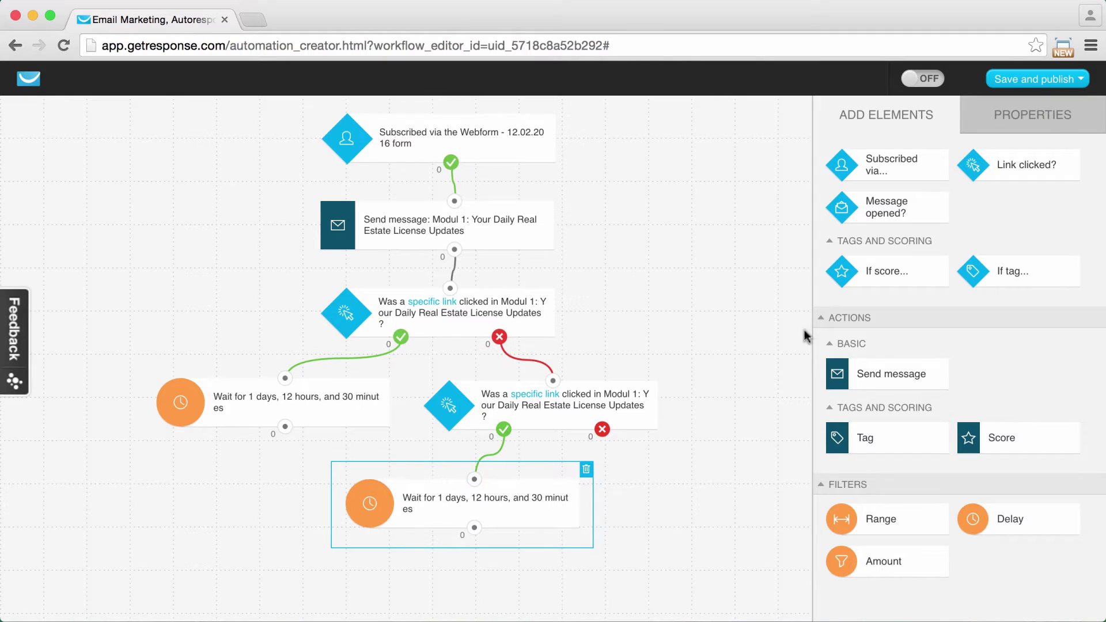
{"action": "left_click", "coordinate": [1037, 117]}
{"action": "double_click", "coordinate": [933, 222]}
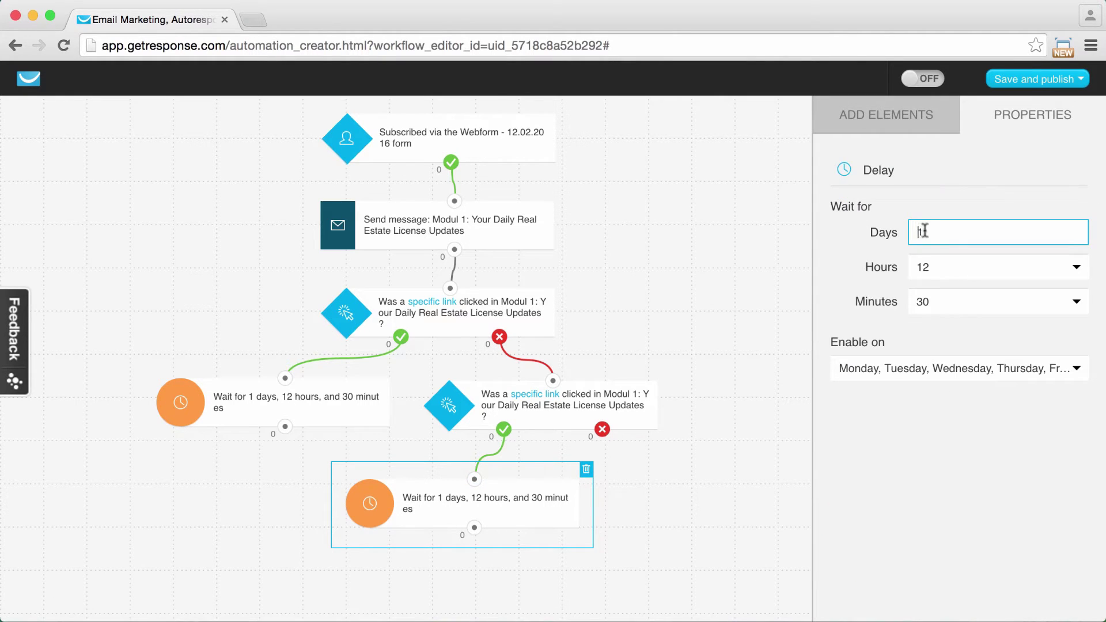
{"action": "type", "text": "3"}
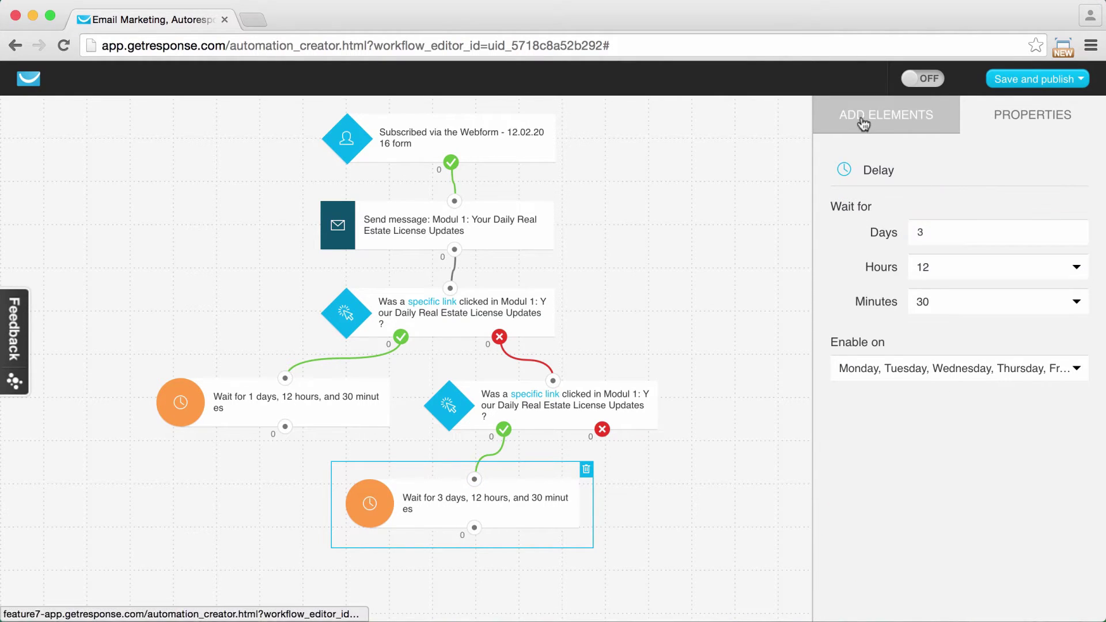
{"action": "left_click", "coordinate": [869, 118]}
{"action": "scroll", "coordinate": [960, 329], "scroll_direction": "down", "scroll_amount": 2}
{"action": "left_click_drag", "start_coordinate": [316, 415], "coordinate": [221, 417]}
{"action": "left_click_drag", "start_coordinate": [490, 497], "coordinate": [500, 500]}
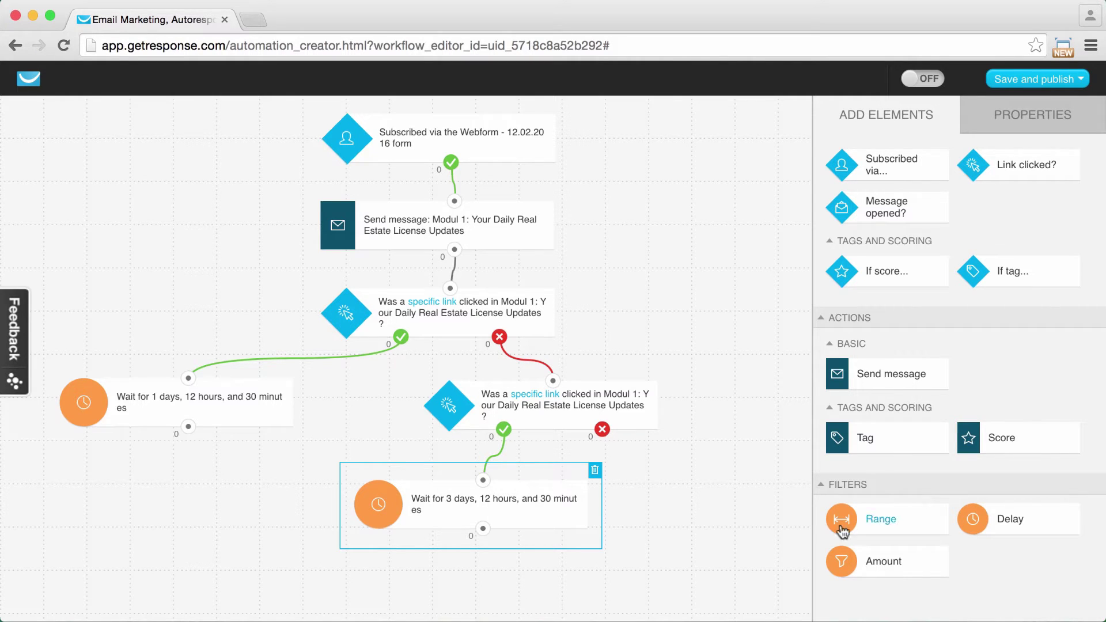
- Add a Module 2: Level 1: Beginner message below the left wait, followed by a delay
{"action": "left_click_drag", "start_coordinate": [922, 376], "coordinate": [155, 455]}
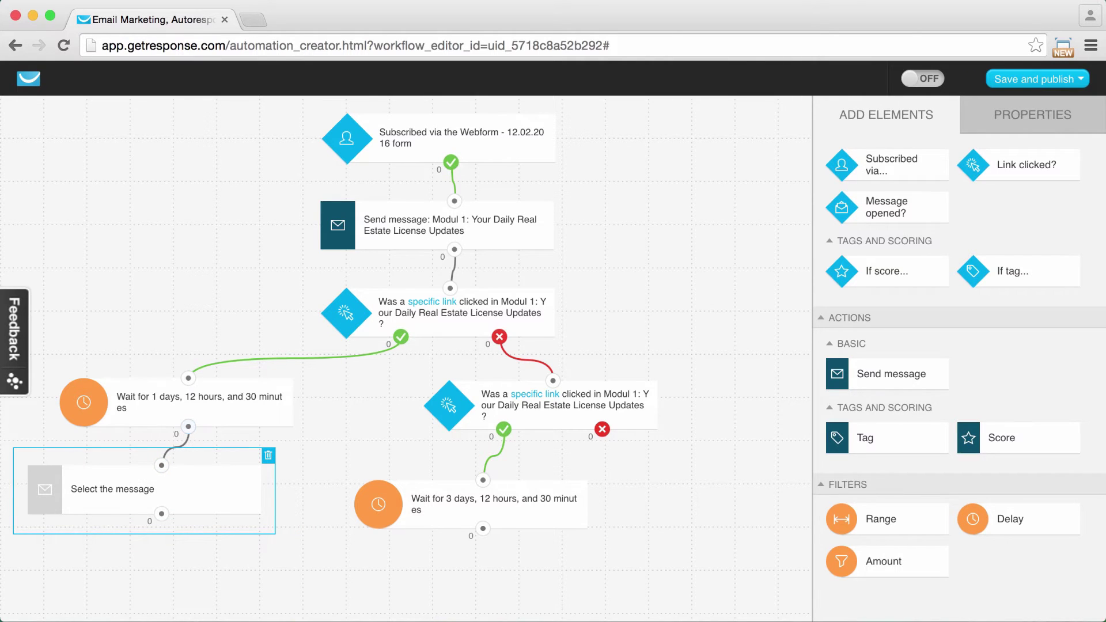
{"action": "left_click", "coordinate": [1032, 114]}
{"action": "left_click", "coordinate": [961, 270]}
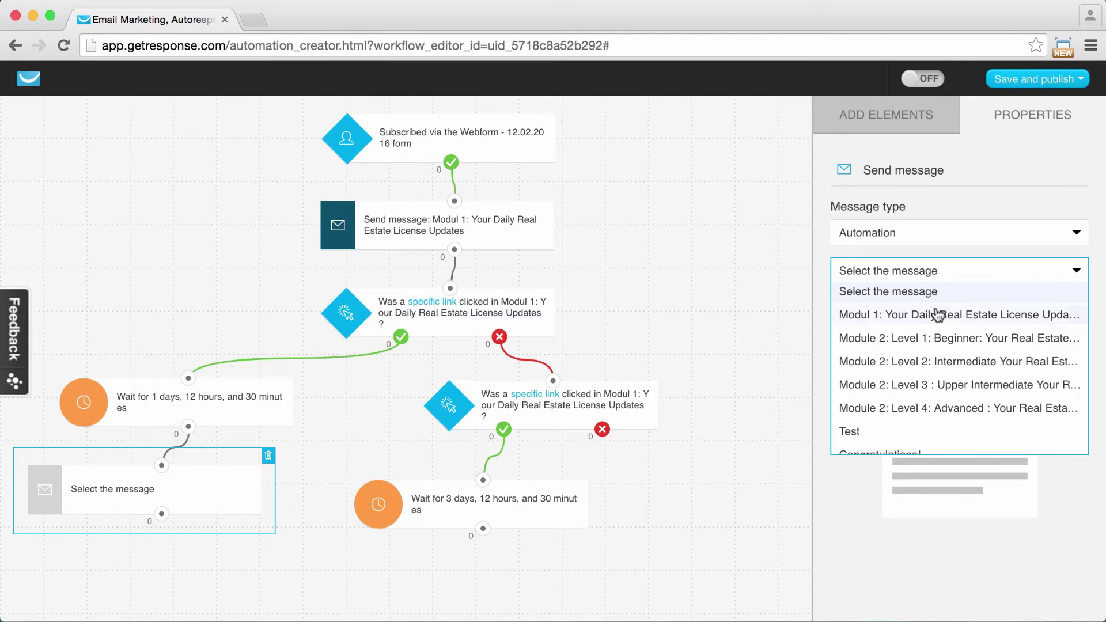
{"action": "left_click", "coordinate": [919, 339]}
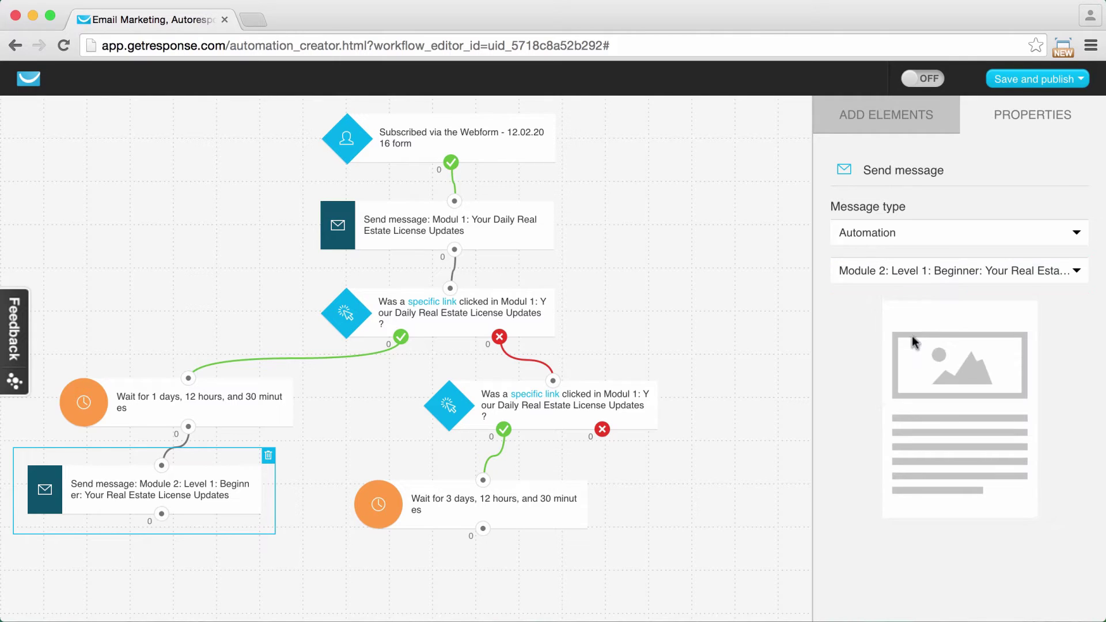
{"action": "left_click", "coordinate": [880, 122]}
{"action": "left_click_drag", "start_coordinate": [1017, 569], "coordinate": [162, 515]}
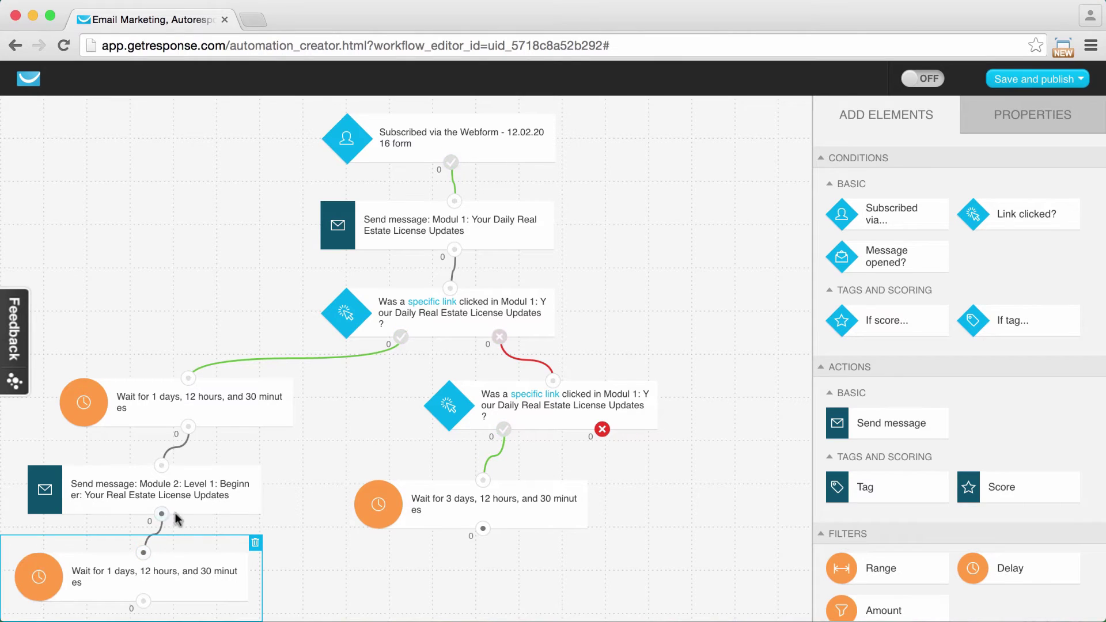
- Add a Module 2: Level 3 message after that delay, followed by another linked delay
{"action": "left_click_drag", "start_coordinate": [885, 424], "coordinate": [144, 515]}
{"action": "left_click", "coordinate": [1008, 118]}
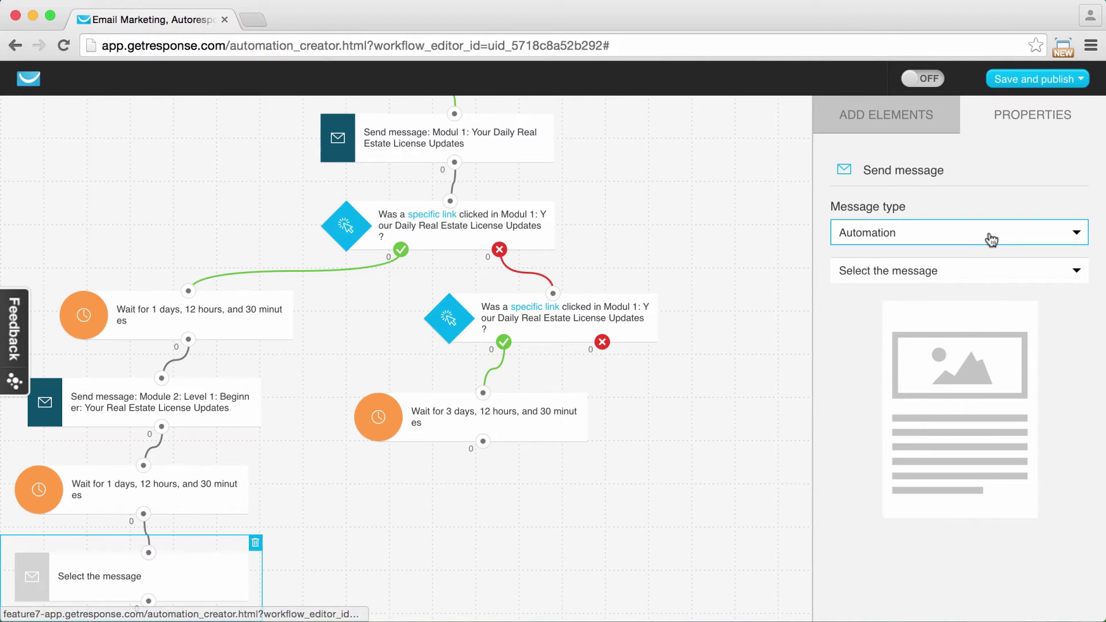
{"action": "left_click", "coordinate": [939, 272]}
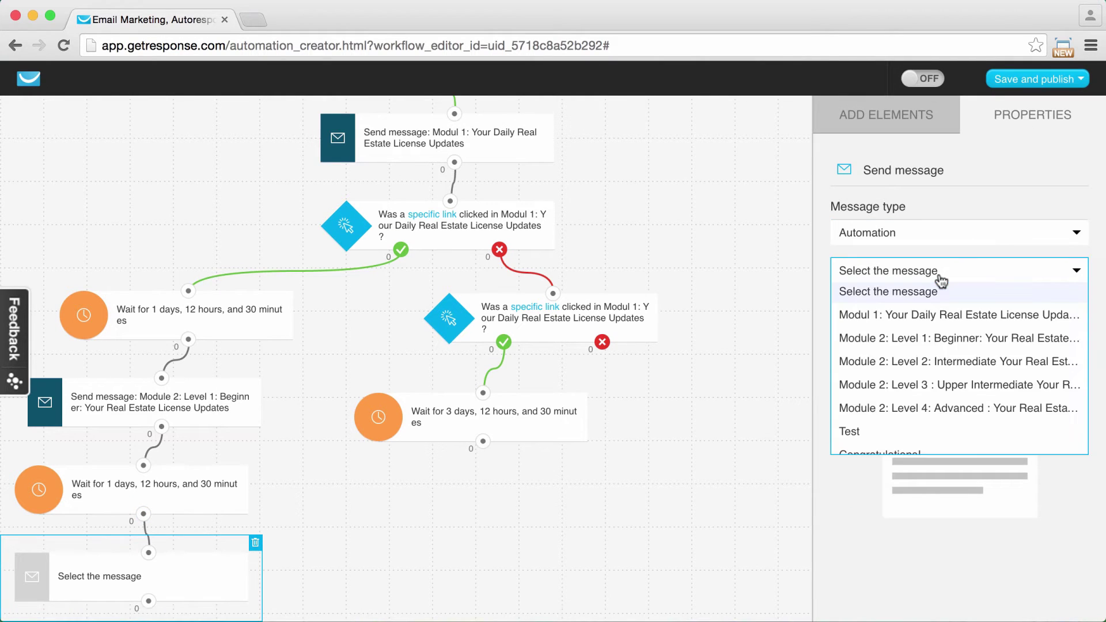
{"action": "left_click", "coordinate": [928, 387]}
{"action": "left_click", "coordinate": [883, 125]}
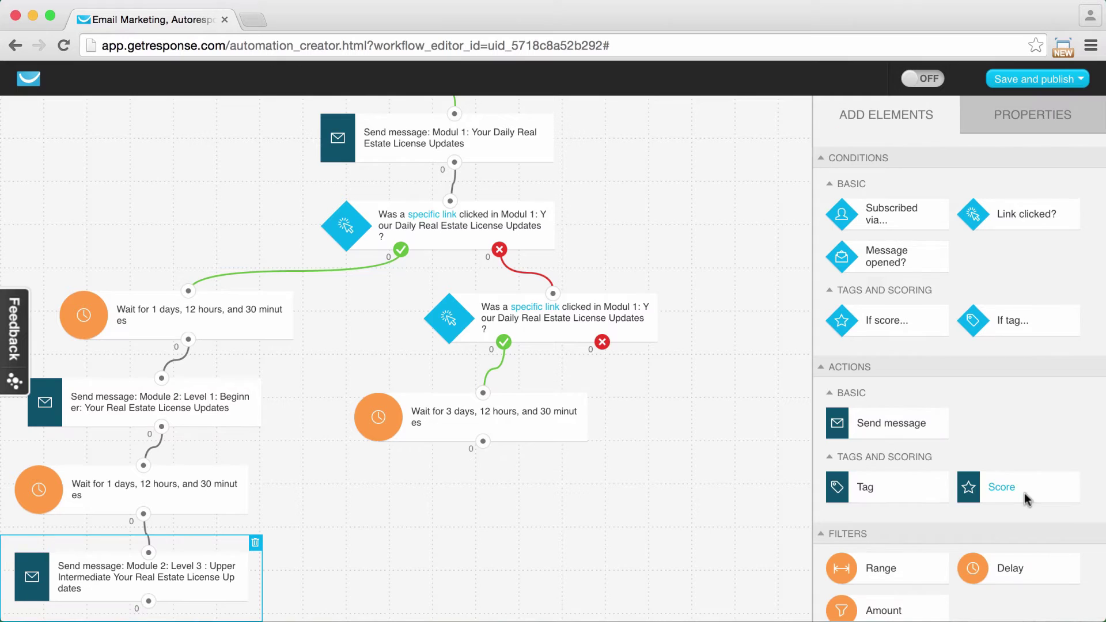
{"action": "mouse_move", "coordinate": [1058, 565]}
{"action": "left_mouse_down"}
{"action": "mouse_move", "coordinate": [472, 585]}
{"action": "mouse_move", "coordinate": [124, 616]}
{"action": "left_mouse_up"}
{"action": "left_click_drag", "start_coordinate": [144, 555], "coordinate": [148, 513]}
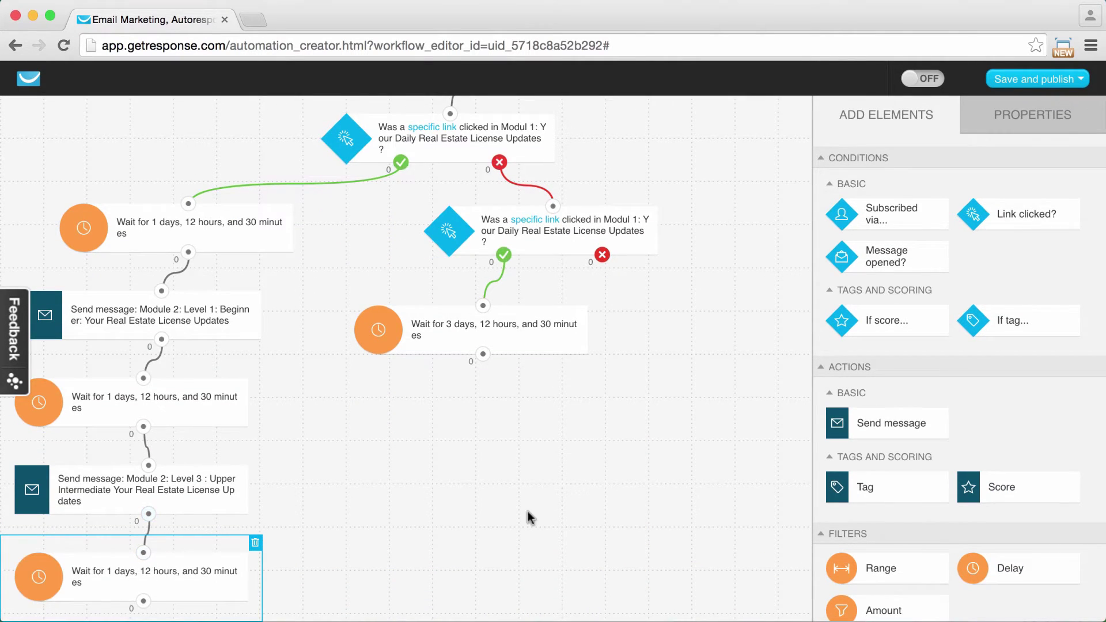
- Add a connected Module 2: Level 4: Advanced message, followed by a final delay
{"action": "left_click", "coordinate": [619, 504]}
{"action": "left_click_drag", "start_coordinate": [105, 618], "coordinate": [90, 612]}
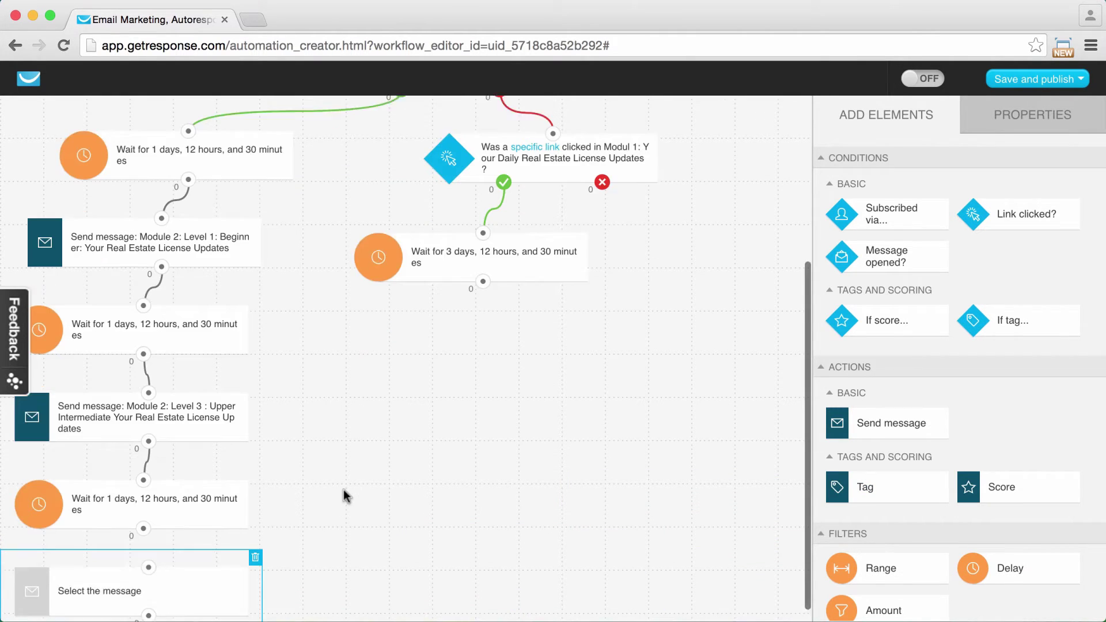
{"action": "left_click_drag", "start_coordinate": [148, 554], "coordinate": [143, 513]}
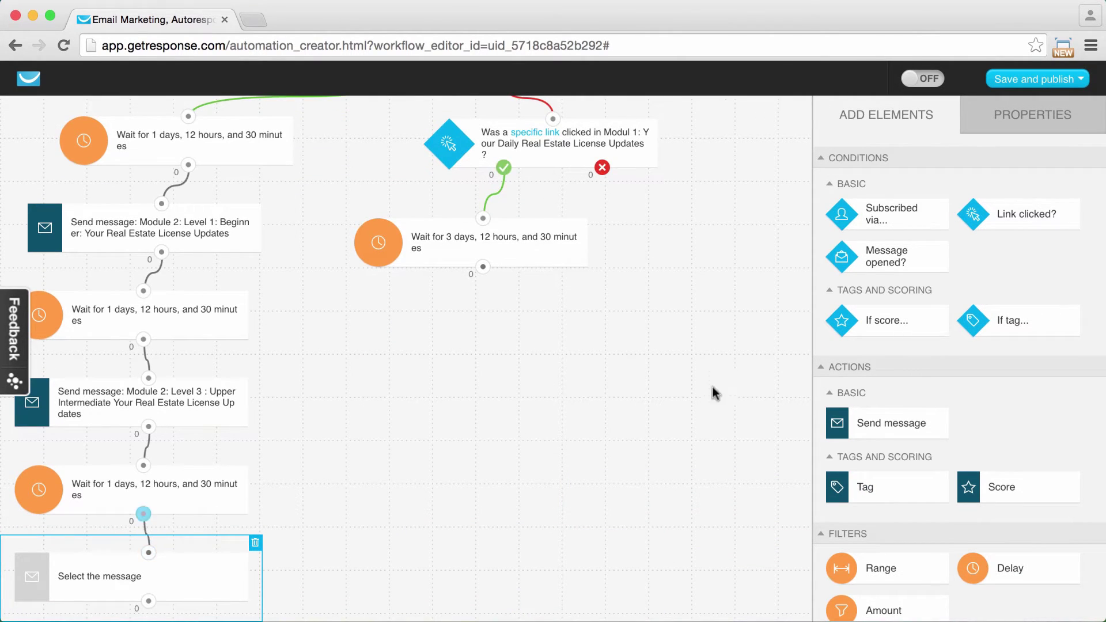
{"action": "left_click", "coordinate": [1032, 127]}
{"action": "left_click", "coordinate": [913, 271]}
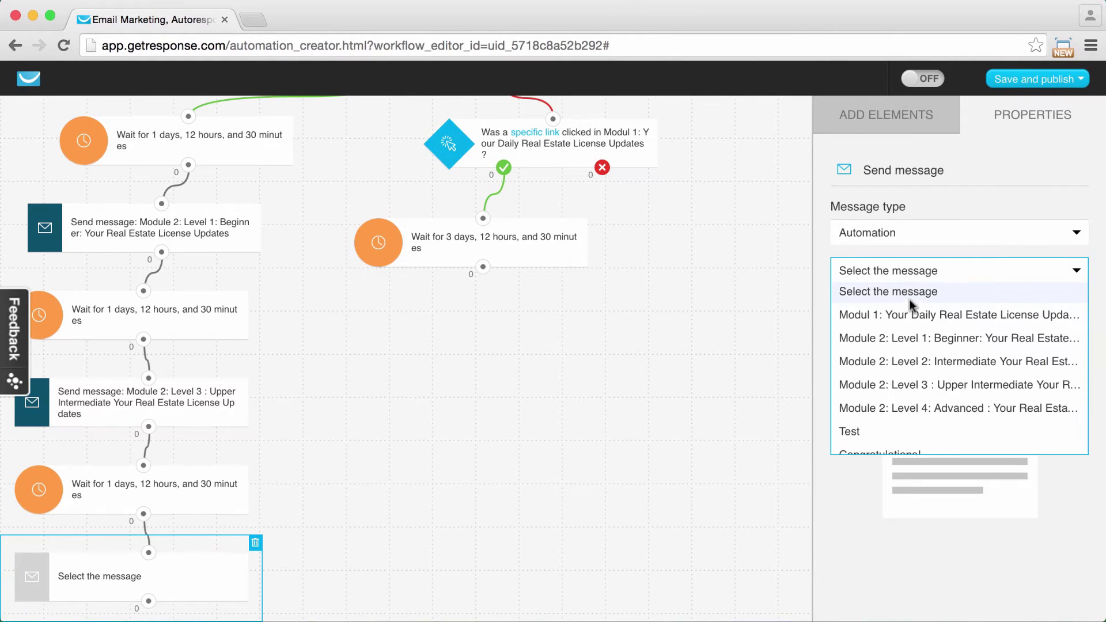
{"action": "left_click", "coordinate": [912, 409]}
{"action": "left_click", "coordinate": [903, 127]}
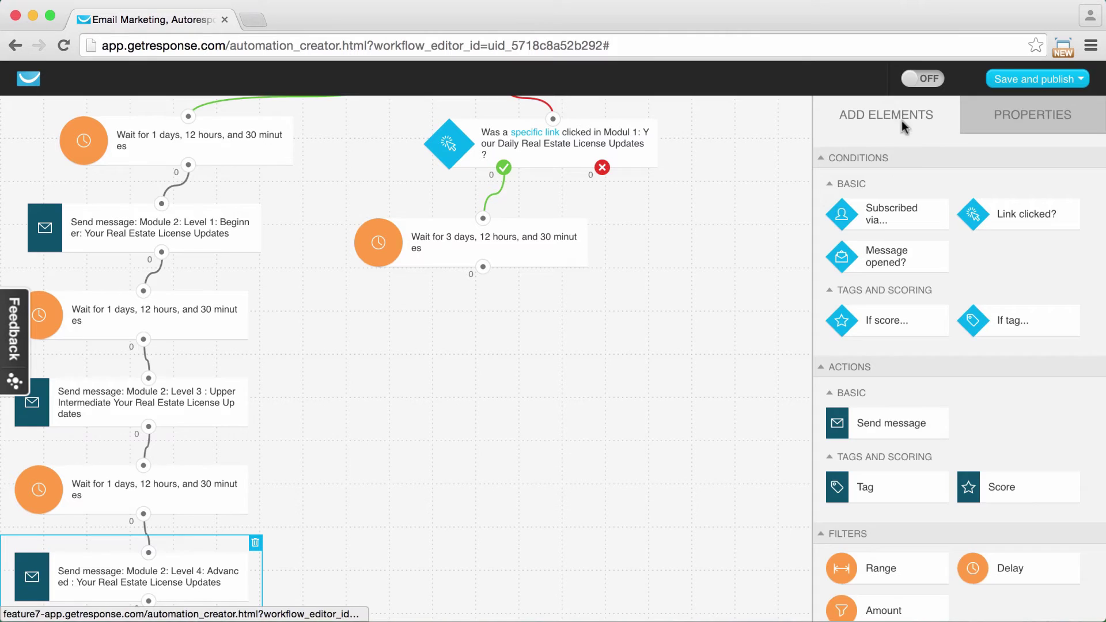
{"action": "left_click_drag", "start_coordinate": [1037, 574], "coordinate": [167, 619]}
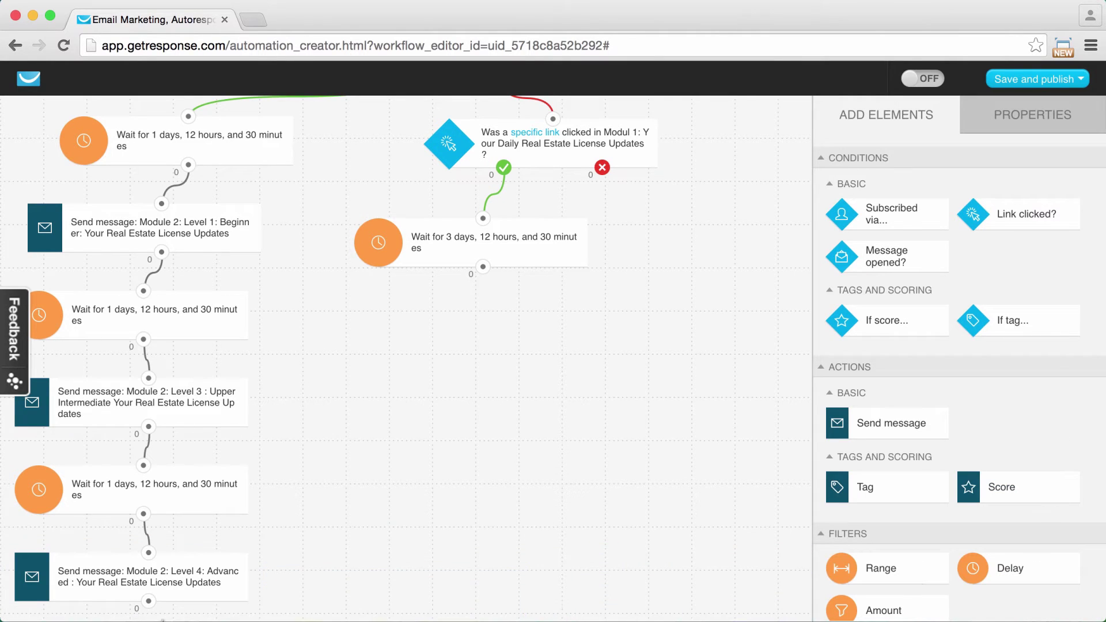
{"action": "left_click_drag", "start_coordinate": [143, 552], "coordinate": [149, 516]}
- Add a Module 2: Level 4: Advanced message below the right branch's 3-day wait
{"action": "scroll", "coordinate": [537, 306], "scroll_direction": "up", "scroll_amount": 5}
{"action": "scroll", "coordinate": [614, 324], "scroll_direction": "down", "scroll_amount": 2}
{"action": "scroll", "coordinate": [613, 324], "scroll_direction": "down", "scroll_amount": 1}
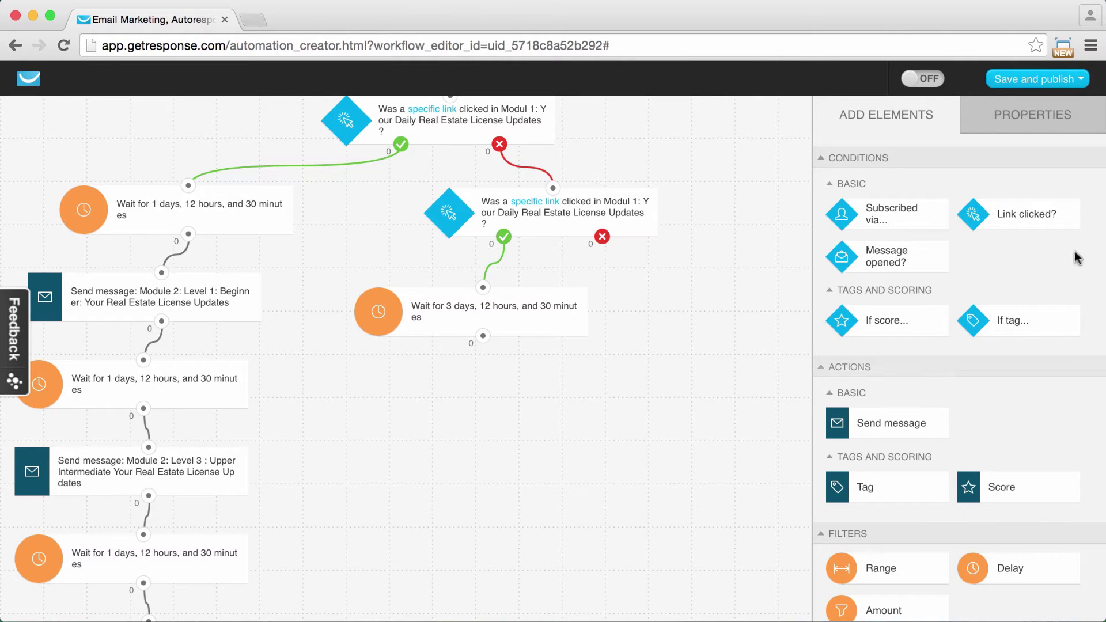
{"action": "left_click", "coordinate": [1030, 124]}
{"action": "left_click", "coordinate": [937, 133]}
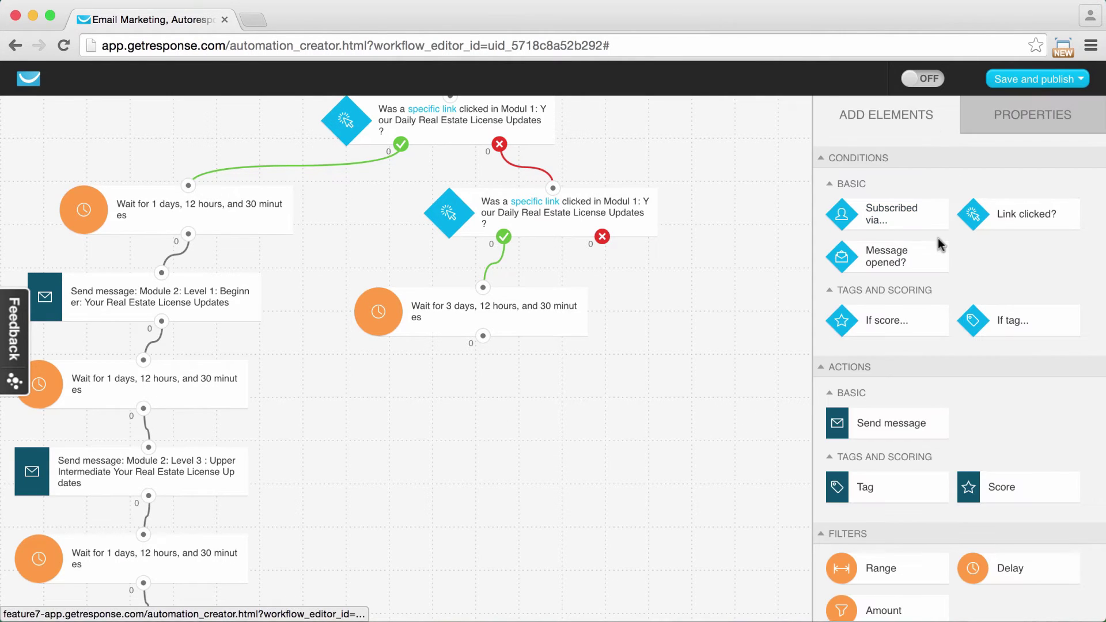
{"action": "left_click_drag", "start_coordinate": [933, 423], "coordinate": [483, 335]}
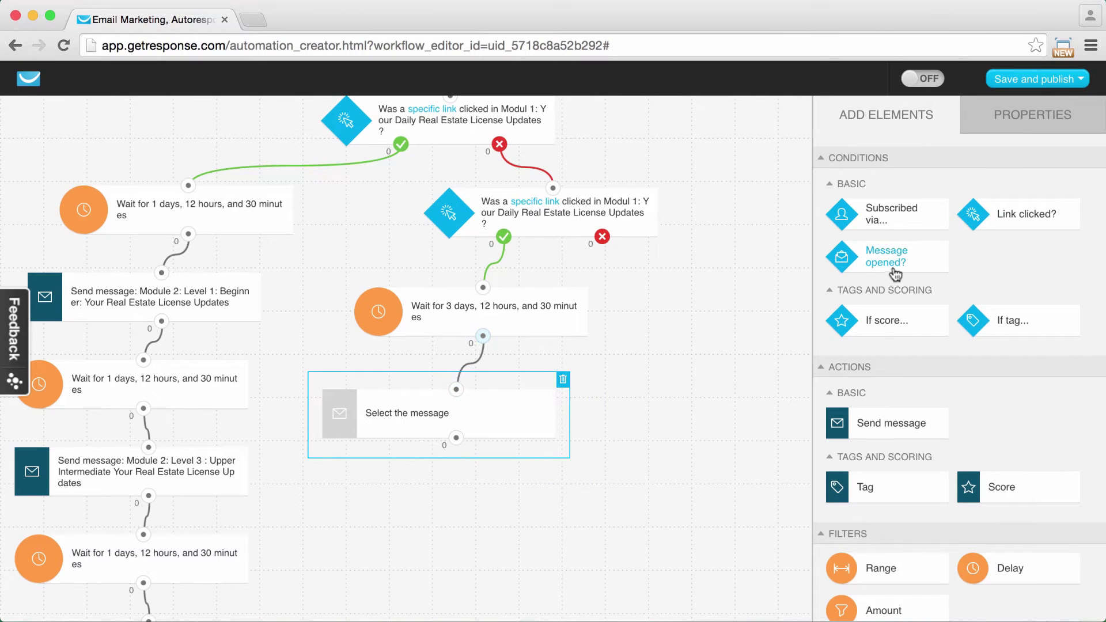
{"action": "left_click", "coordinate": [1019, 118]}
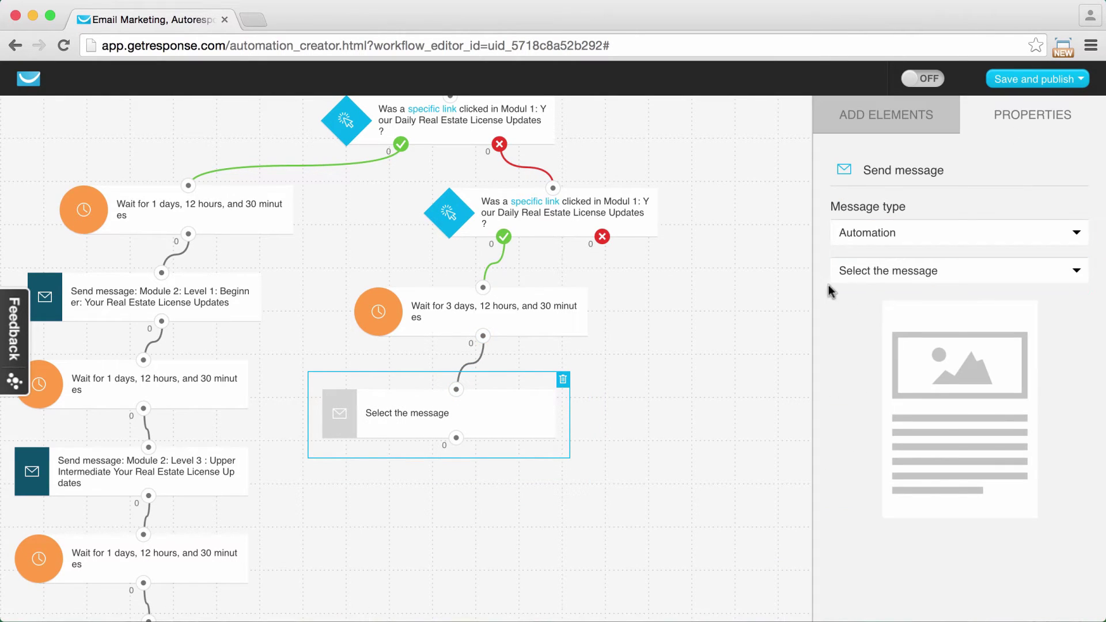
{"action": "left_click", "coordinate": [908, 279]}
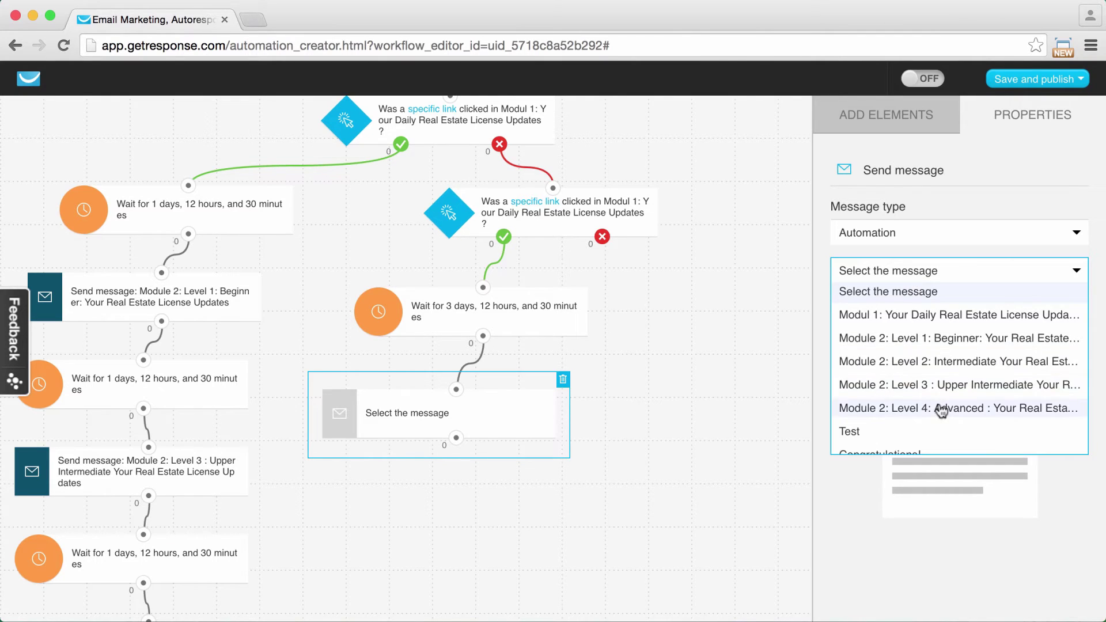
{"action": "left_click", "coordinate": [966, 408]}
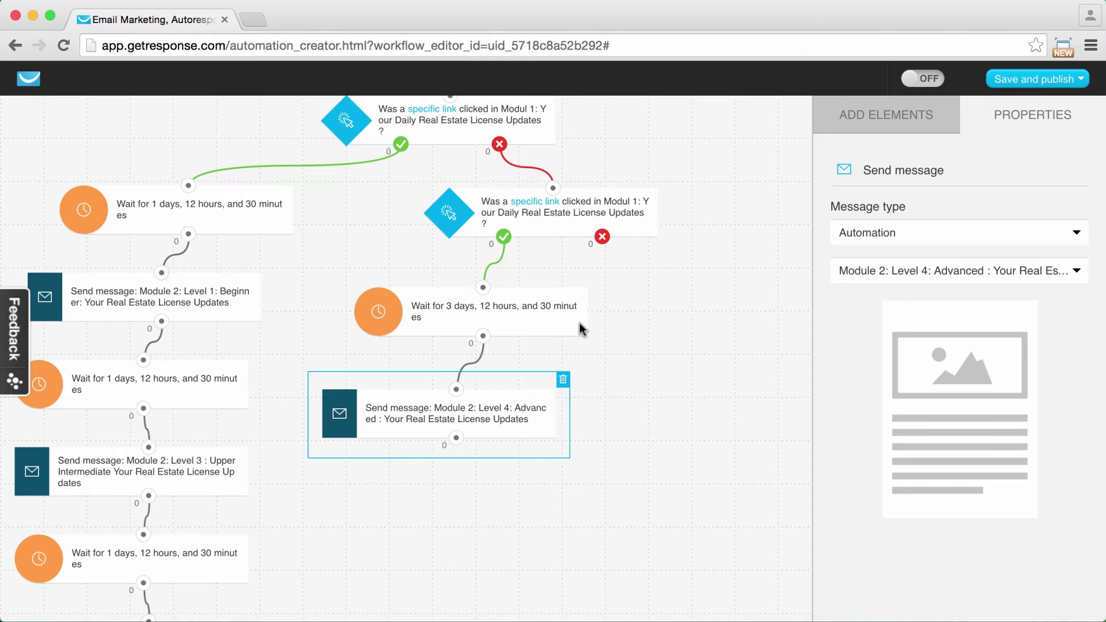
{"action": "left_click", "coordinate": [912, 115]}
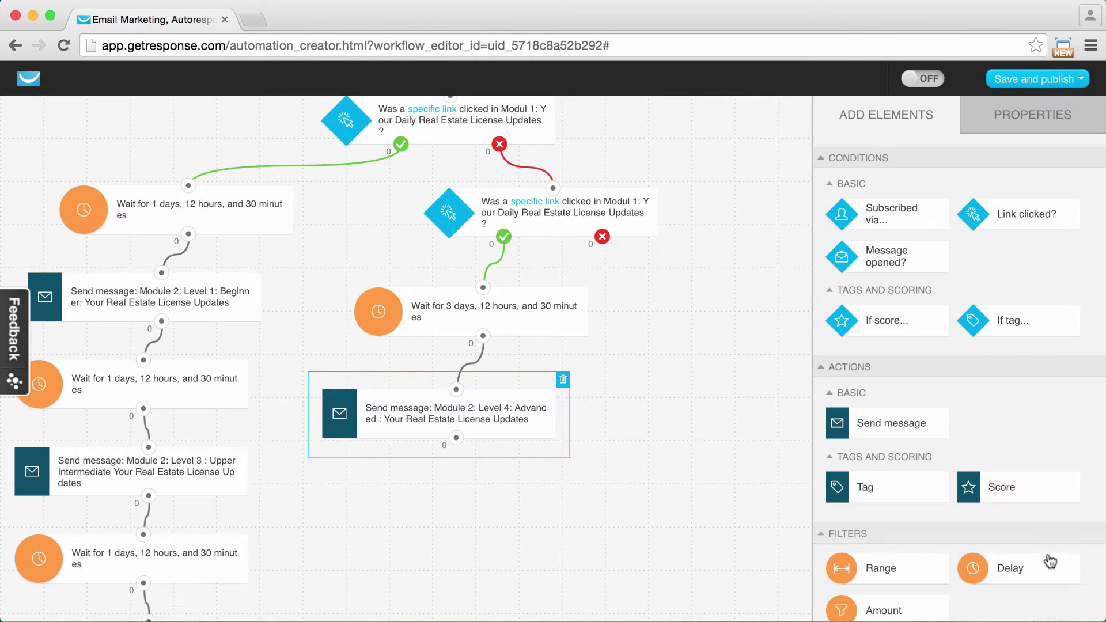
- Add a connected delay after it set to 3 days, 12 hours and 30 minutes
{"action": "left_click_drag", "start_coordinate": [1020, 569], "coordinate": [458, 489]}
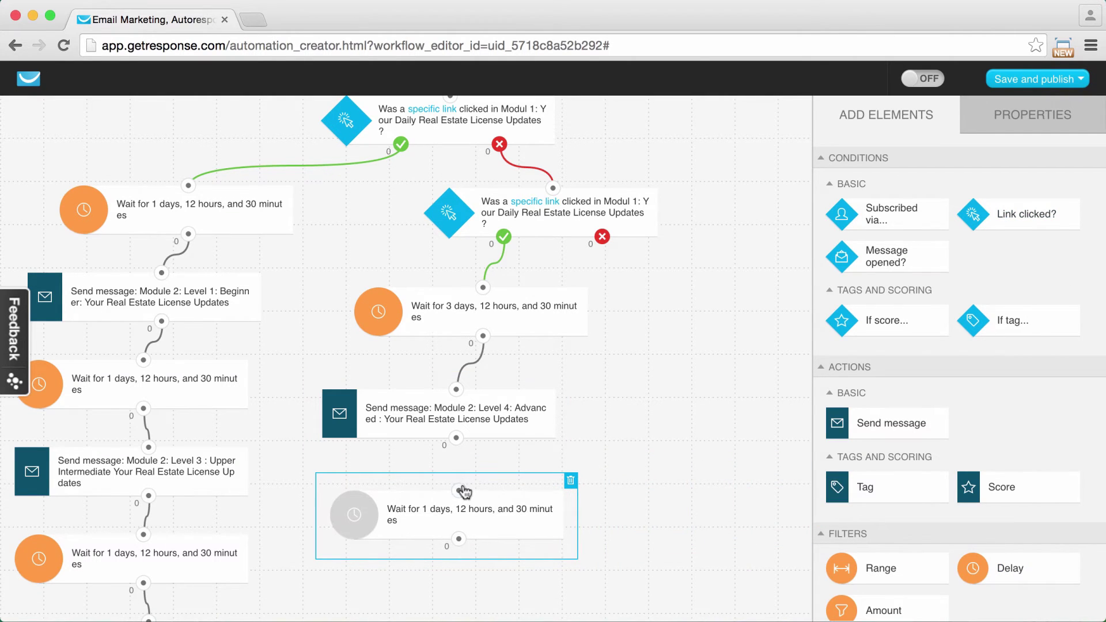
{"action": "left_click", "coordinate": [998, 128]}
{"action": "left_click", "coordinate": [920, 233]}
{"action": "type", "text": "3"}
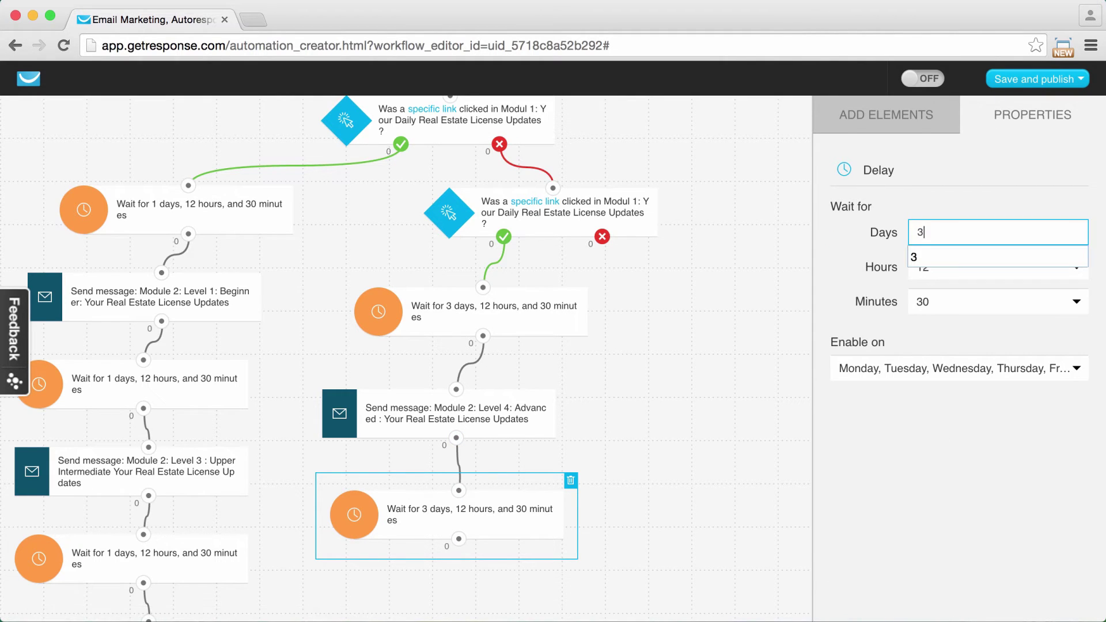
{"action": "left_click", "coordinate": [885, 122]}
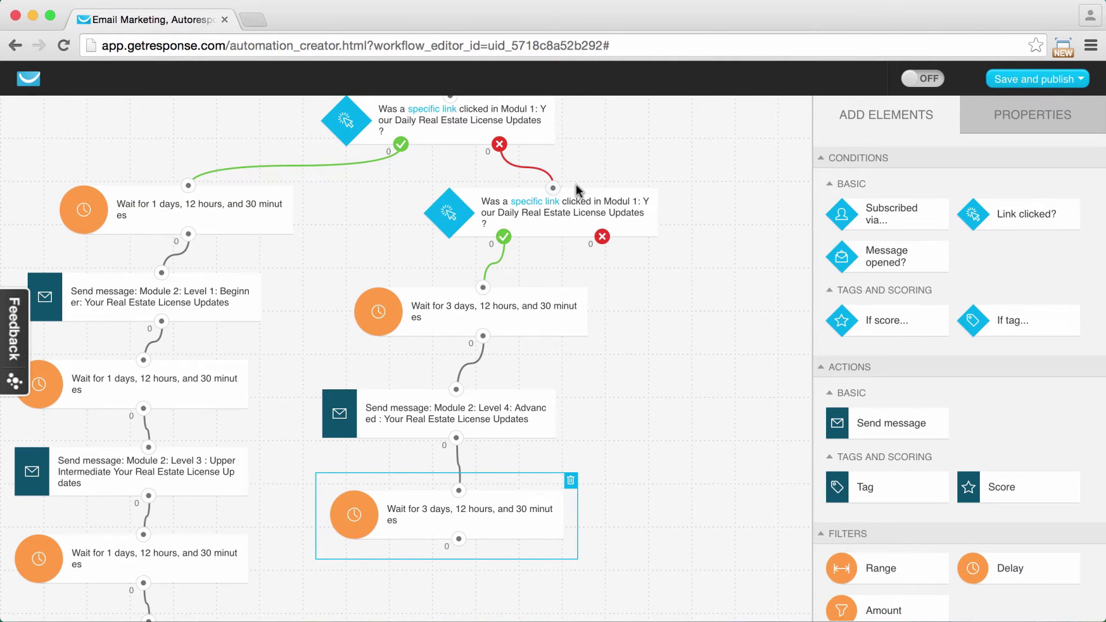
{"action": "scroll", "coordinate": [576, 184], "scroll_direction": "down", "scroll_amount": 3}
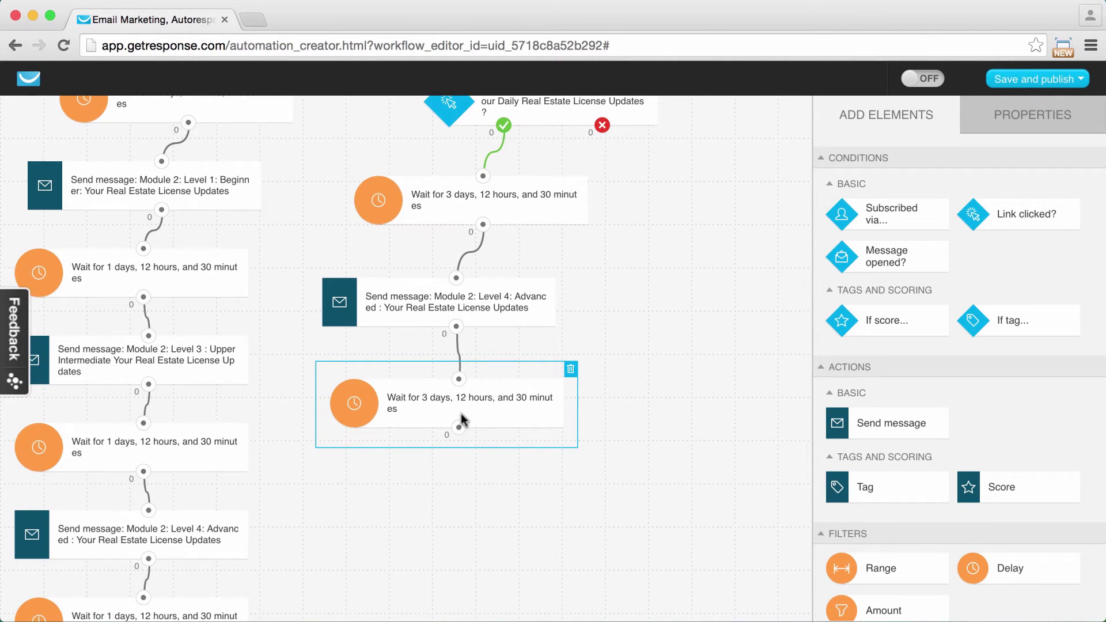
{"action": "scroll", "coordinate": [691, 322], "scroll_direction": "down", "scroll_amount": 1}
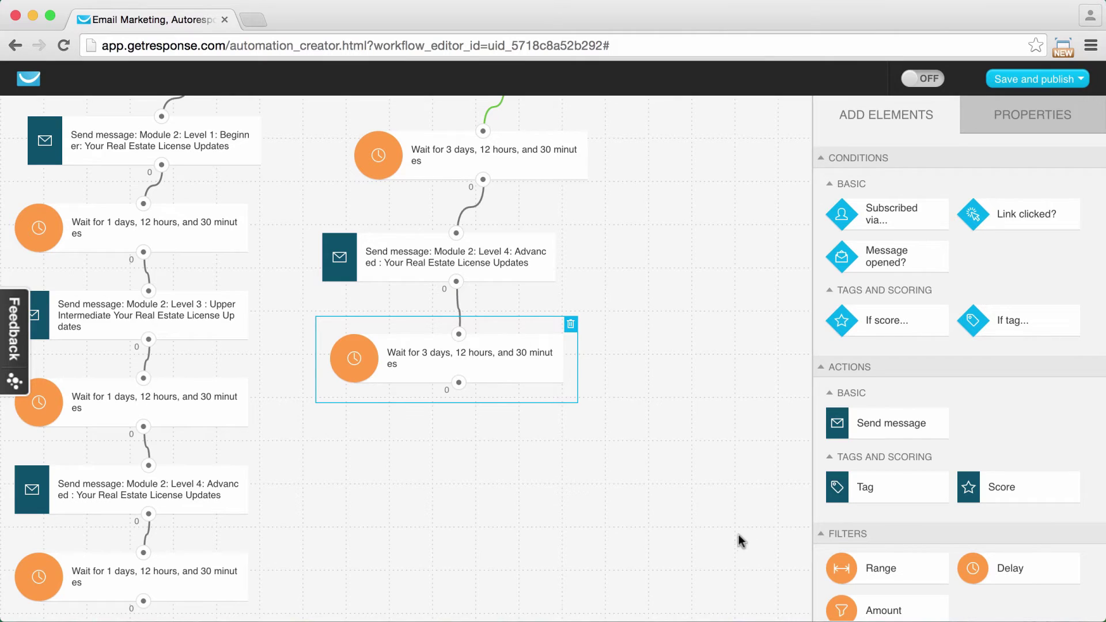
- Add a Send message step for 'Test', fed by both branches' last wait steps
{"action": "left_click_drag", "start_coordinate": [898, 424], "coordinate": [464, 447]}
{"action": "left_click_drag", "start_coordinate": [458, 383], "coordinate": [477, 448]}
{"action": "left_click_drag", "start_coordinate": [144, 601], "coordinate": [486, 459]}
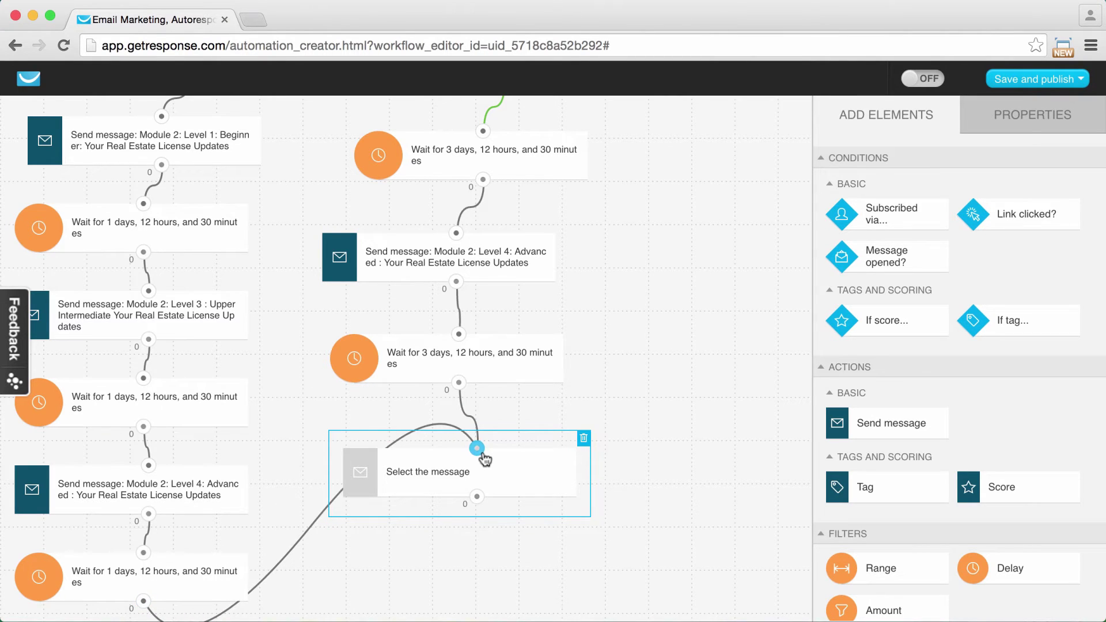
{"action": "left_click", "coordinate": [1044, 118]}
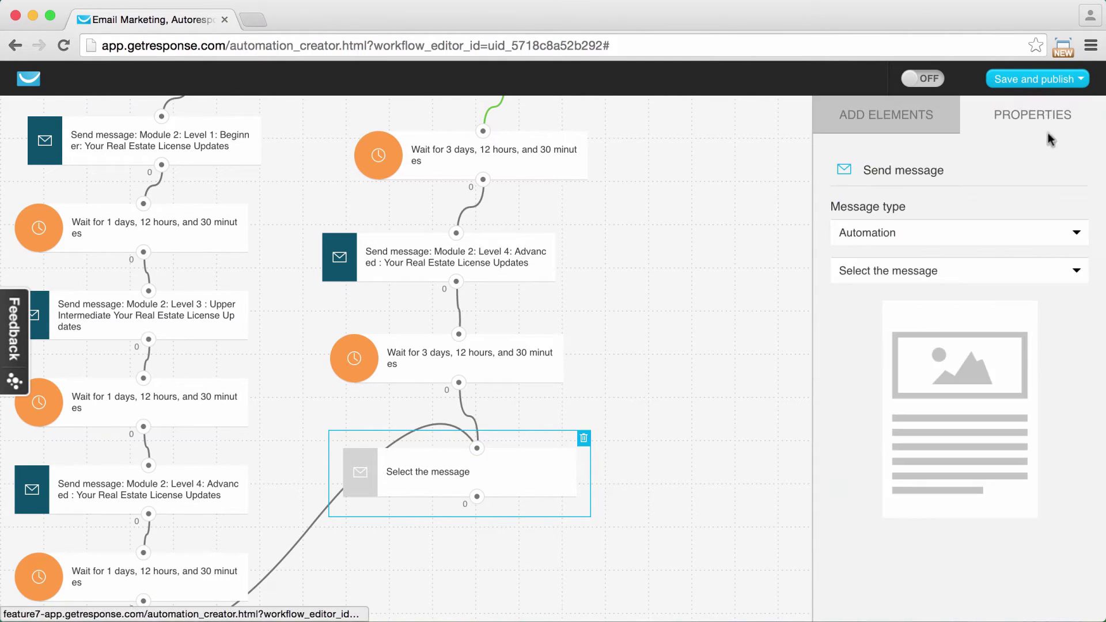
{"action": "left_click", "coordinate": [925, 278]}
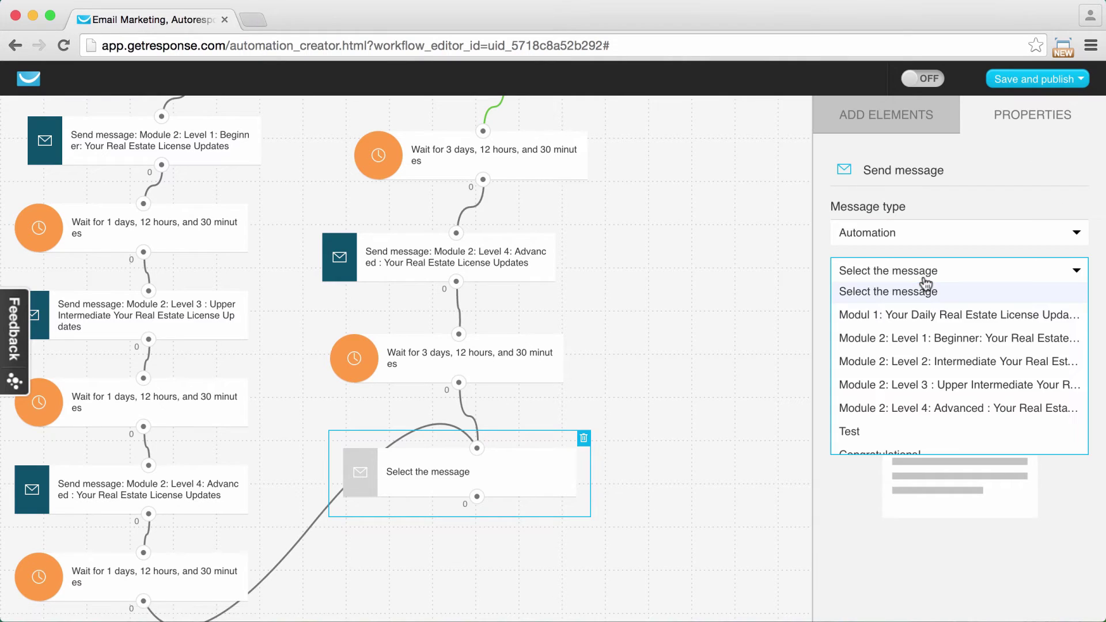
{"action": "left_click", "coordinate": [853, 432]}
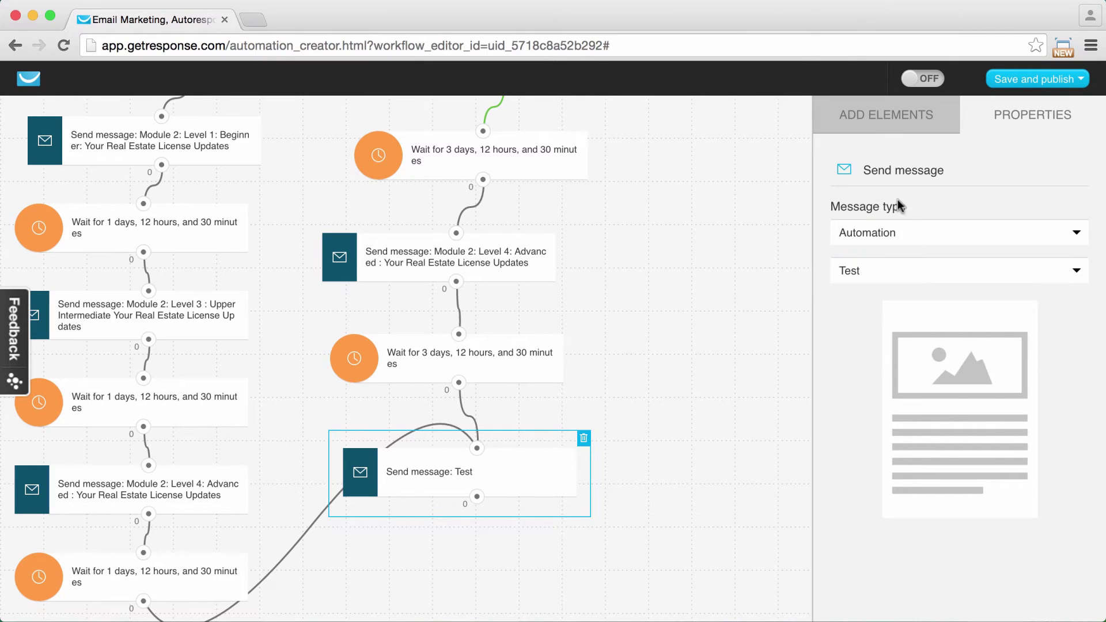
{"action": "left_click", "coordinate": [880, 123]}
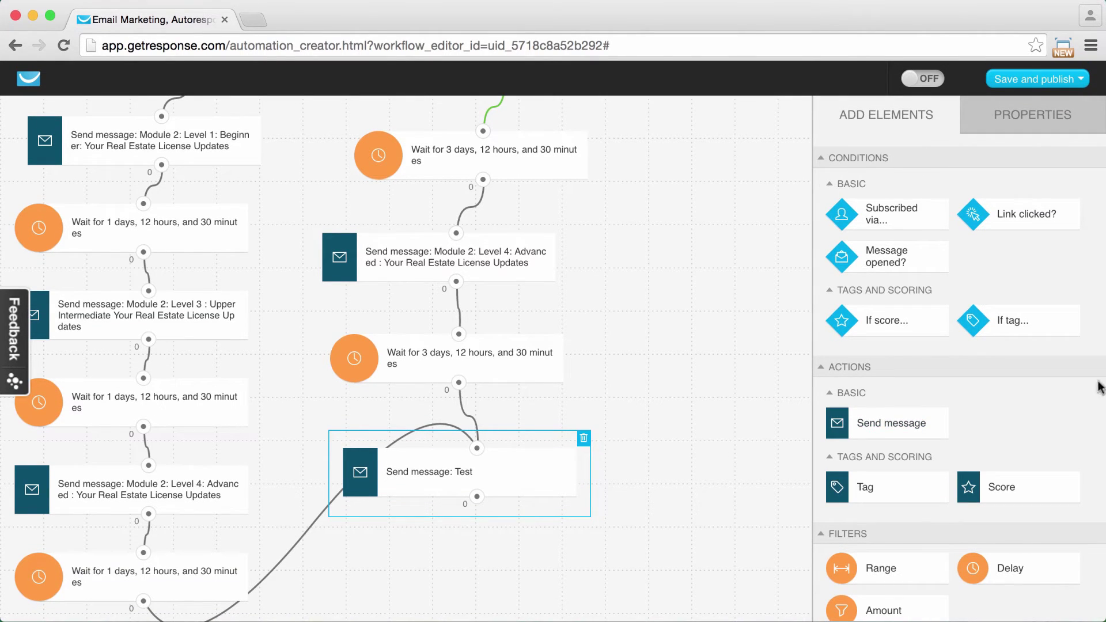
- Add a connected link-clicked check under Test, set to a specific link from a specific message
{"action": "left_click_drag", "start_coordinate": [1050, 213], "coordinate": [458, 520]}
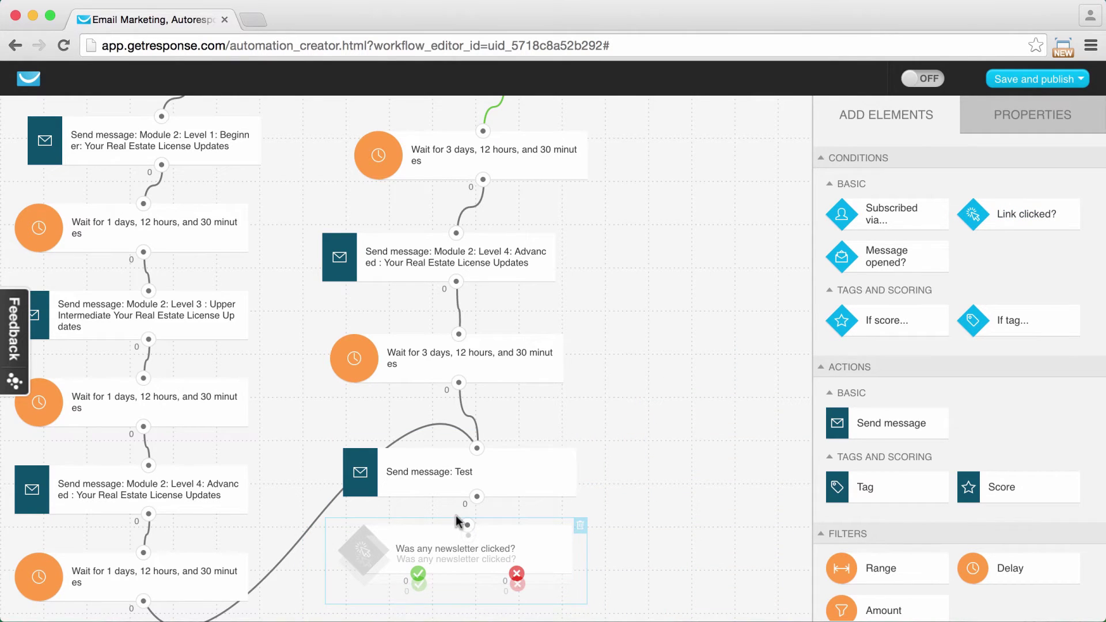
{"action": "left_click_drag", "start_coordinate": [467, 535], "coordinate": [477, 497]}
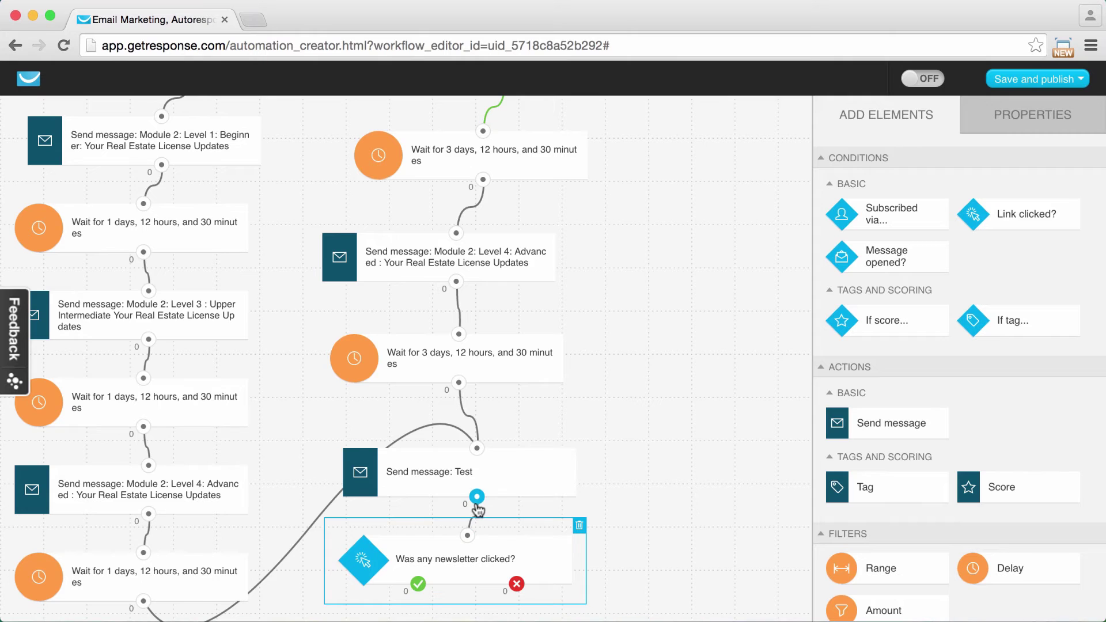
{"action": "left_click", "coordinate": [1063, 114]}
{"action": "left_click", "coordinate": [908, 265]}
{"action": "left_click", "coordinate": [860, 333]}
{"action": "left_click", "coordinate": [863, 271]}
{"action": "left_click", "coordinate": [876, 338]}
{"action": "scroll", "coordinate": [933, 328], "scroll_direction": "down", "scroll_amount": 2}
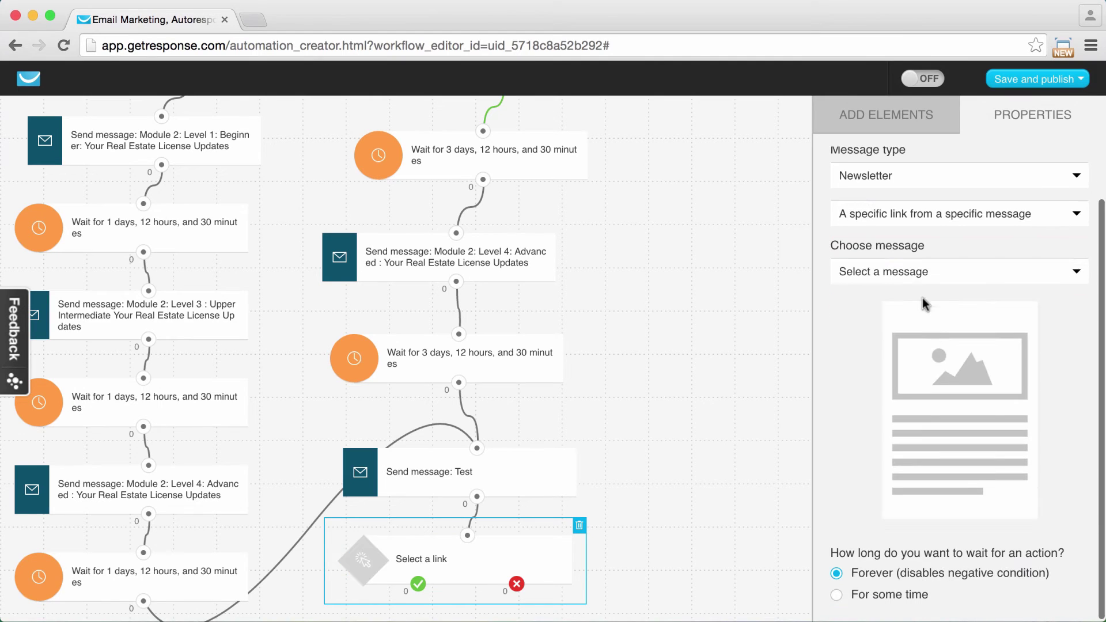
{"action": "left_click", "coordinate": [920, 275]}
{"action": "left_click", "coordinate": [939, 409]}
{"action": "scroll", "coordinate": [1020, 411], "scroll_direction": "down", "scroll_amount": 2}
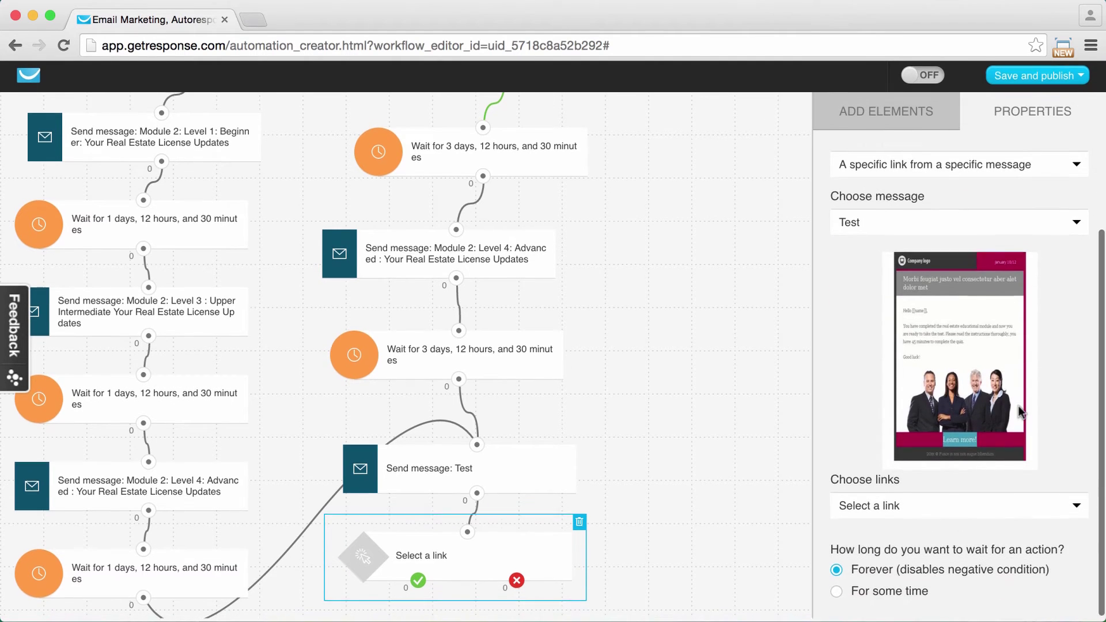
{"action": "left_click", "coordinate": [890, 506]}
{"action": "left_click", "coordinate": [870, 553]}
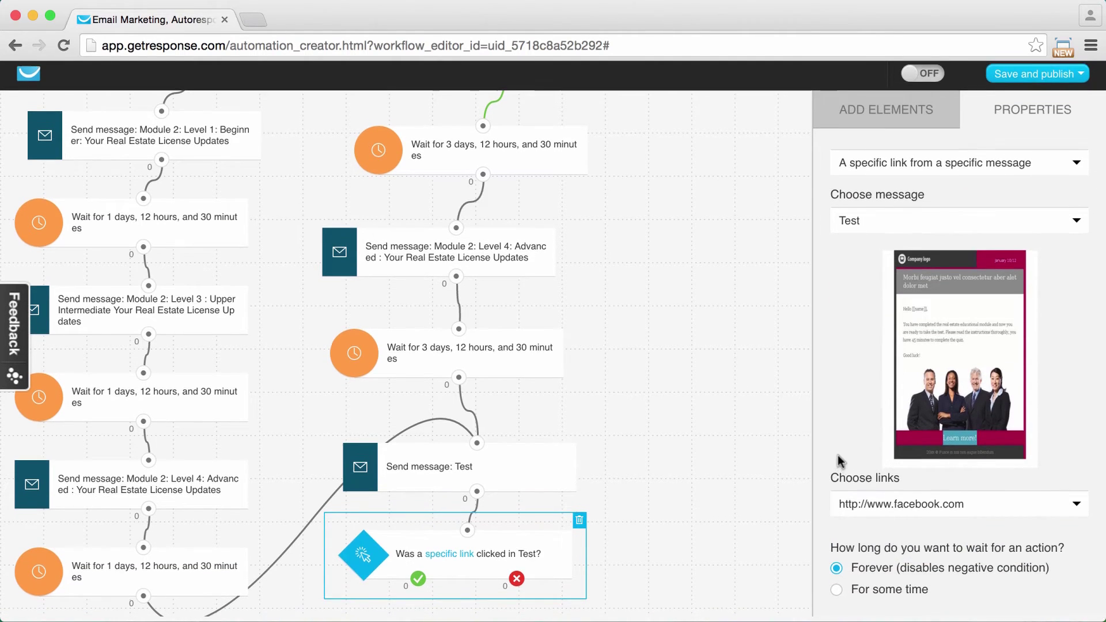
{"action": "left_click", "coordinate": [836, 594]}
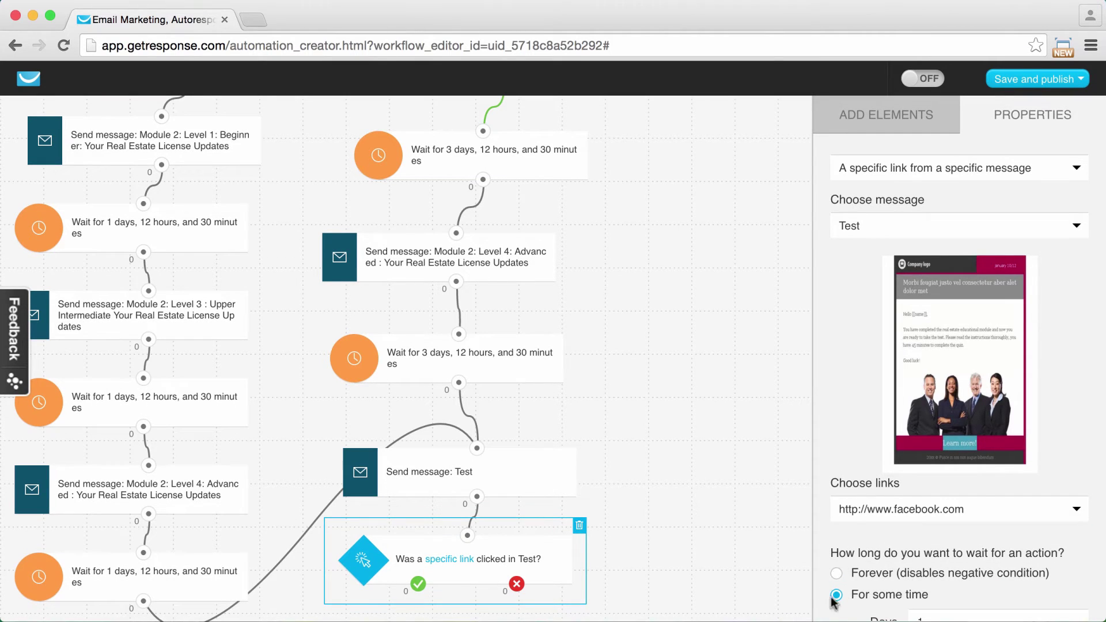
{"action": "scroll", "coordinate": [838, 576], "scroll_direction": "down", "scroll_amount": 3}
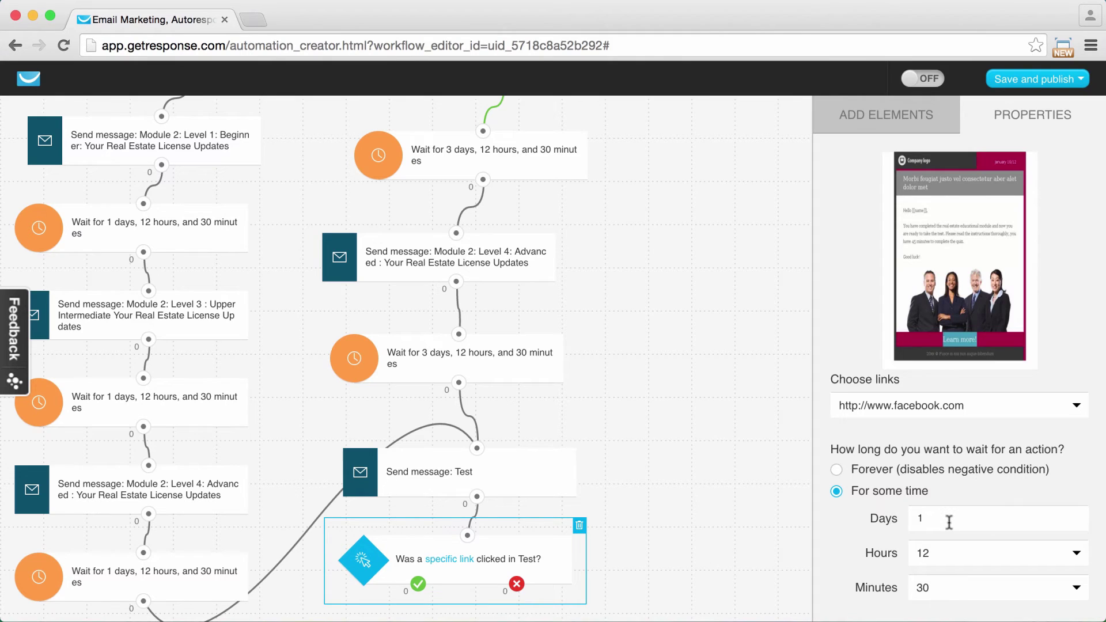
{"action": "scroll", "coordinate": [948, 522], "scroll_direction": "up", "scroll_amount": 5}
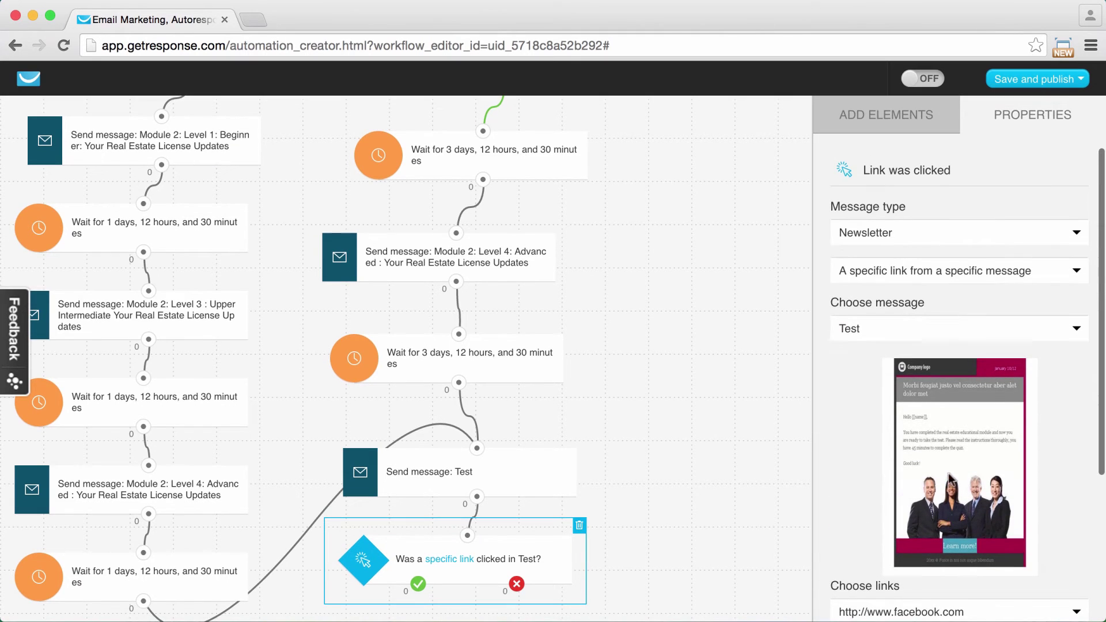
{"action": "left_click", "coordinate": [865, 112]}
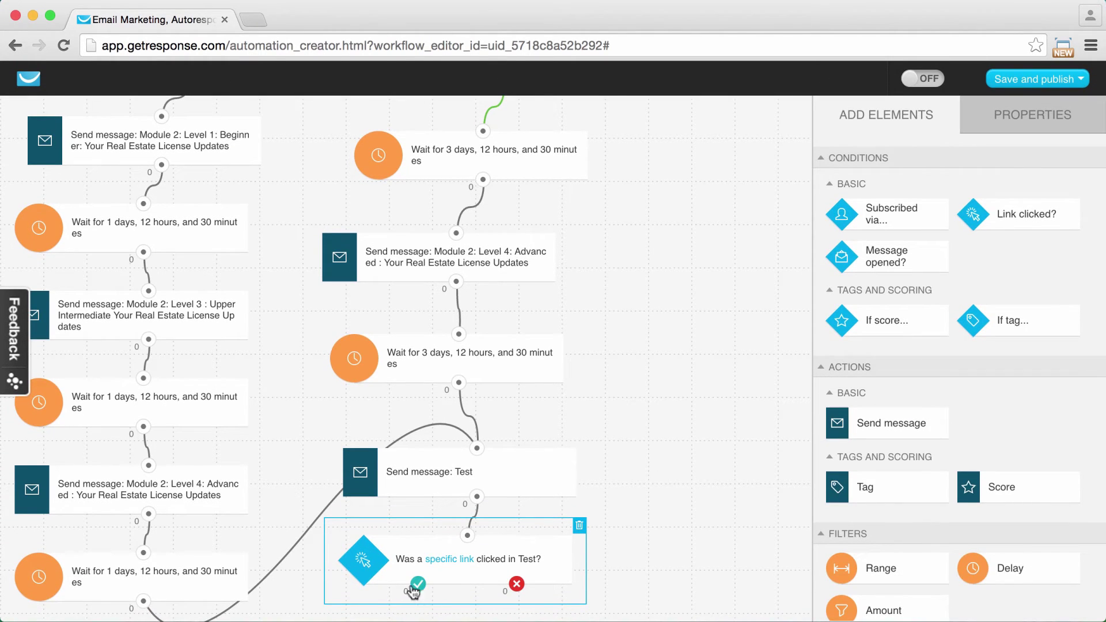
{"action": "left_click_drag", "start_coordinate": [865, 422], "coordinate": [364, 602]}
- Connect the Test link check's yes path to the new message step, and make that step send Congratulations!
{"action": "scroll", "coordinate": [403, 599], "scroll_direction": "down", "scroll_amount": 3}
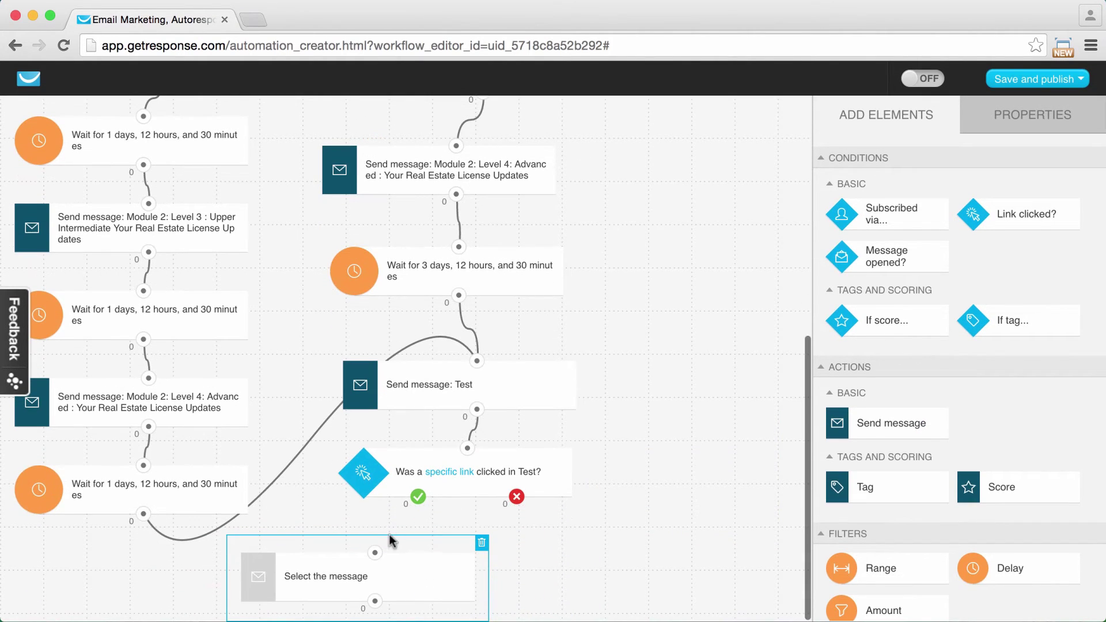
{"action": "left_click_drag", "start_coordinate": [375, 554], "coordinate": [419, 497]}
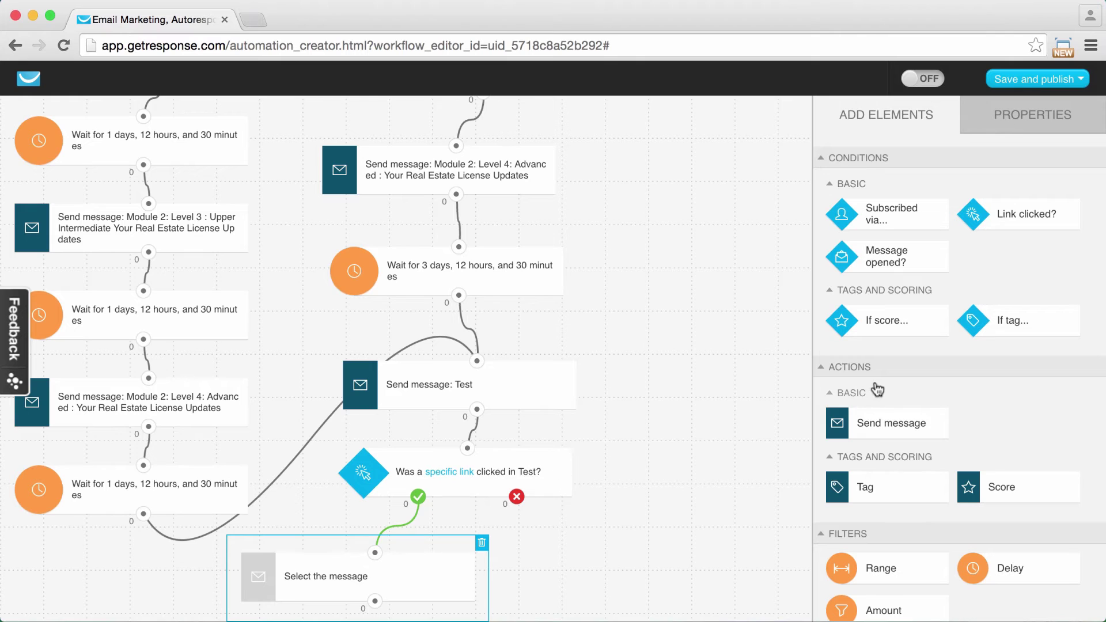
{"action": "left_click", "coordinate": [1018, 115]}
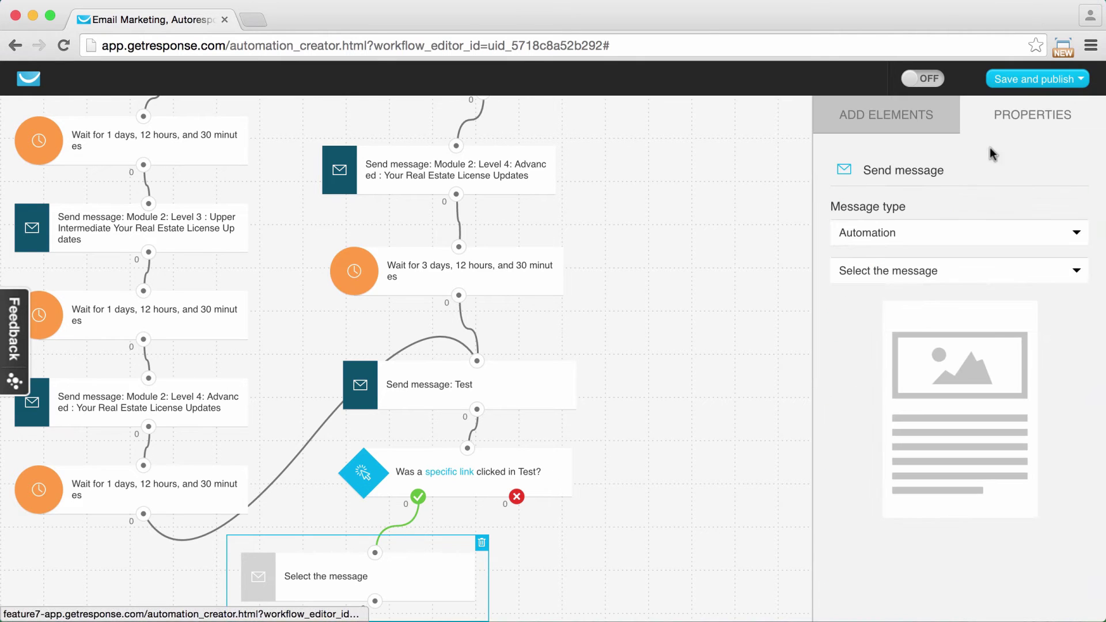
{"action": "left_click", "coordinate": [890, 271]}
{"action": "scroll", "coordinate": [841, 397], "scroll_direction": "down", "scroll_amount": 1}
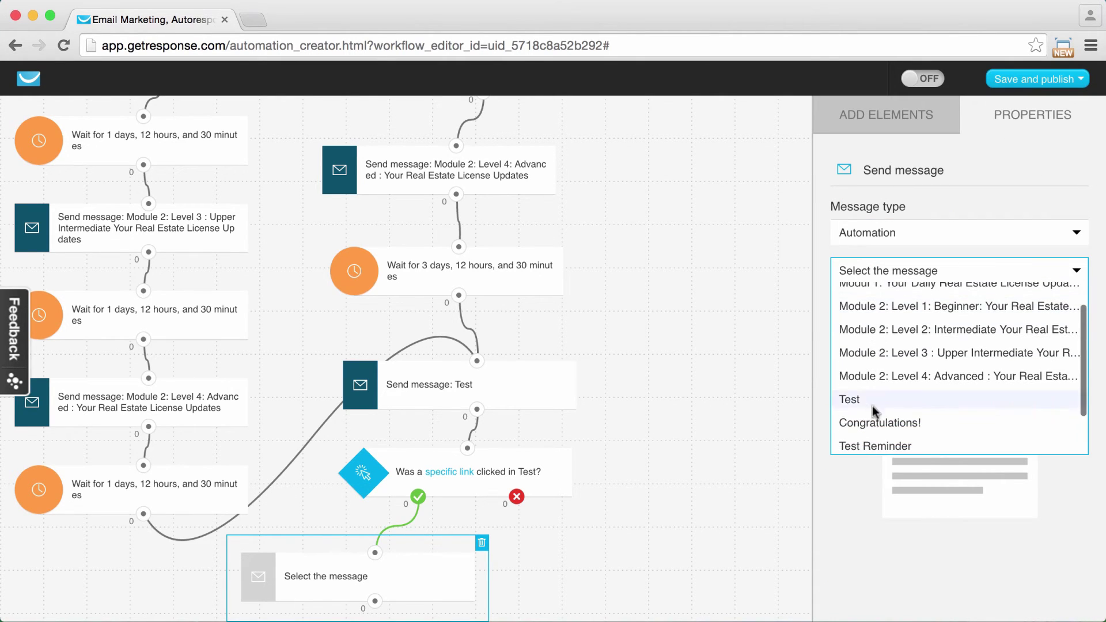
{"action": "left_click", "coordinate": [861, 420]}
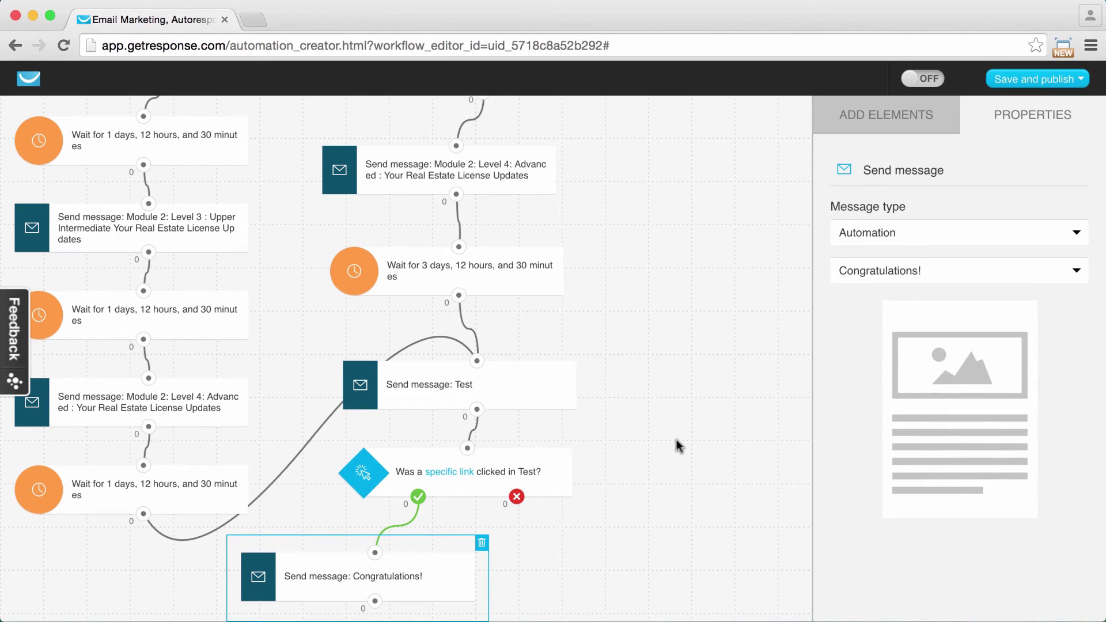
{"action": "left_click", "coordinate": [854, 123]}
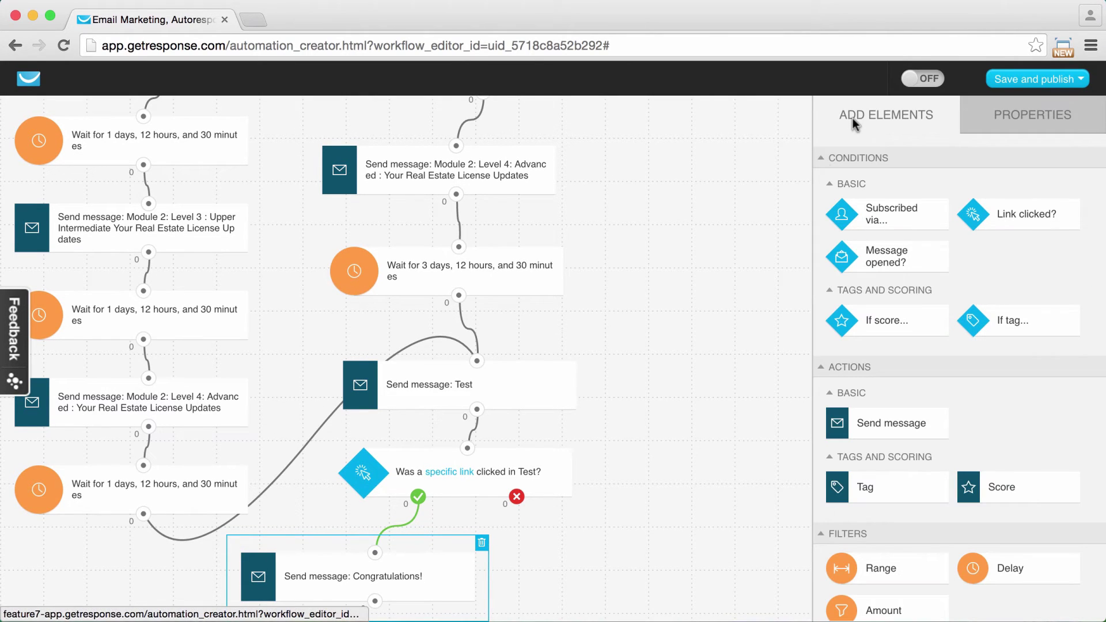
- Add a wait on the not-clicked path, then connect it to a new message step
{"action": "left_click_drag", "start_coordinate": [1018, 565], "coordinate": [516, 497]}
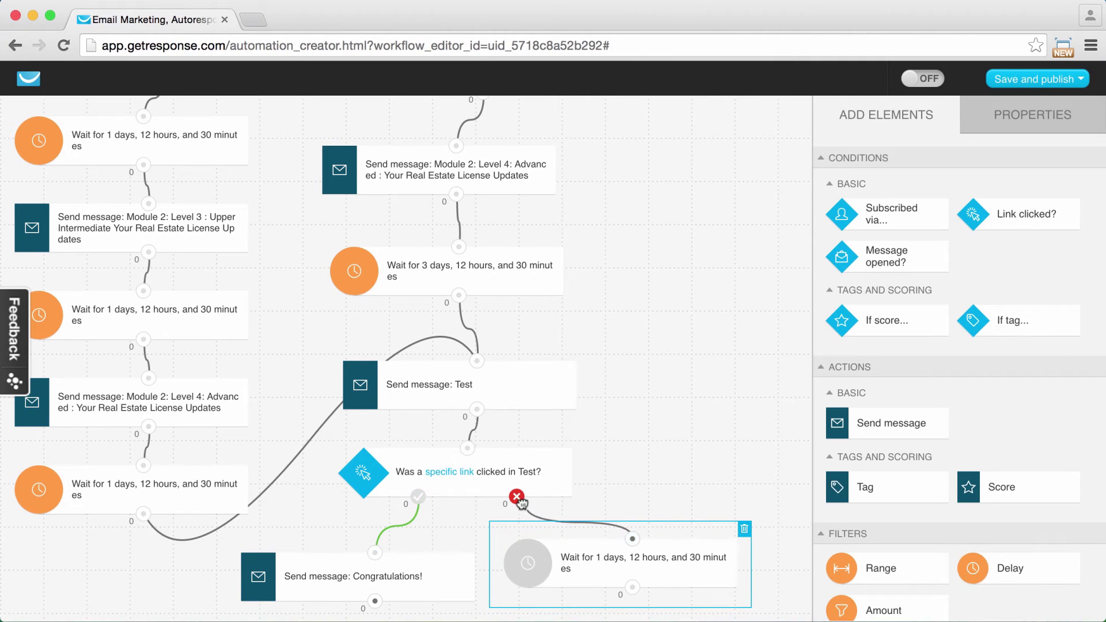
{"action": "scroll", "coordinate": [621, 412], "scroll_direction": "down", "scroll_amount": 1}
{"action": "scroll", "coordinate": [622, 404], "scroll_direction": "up", "scroll_amount": 1}
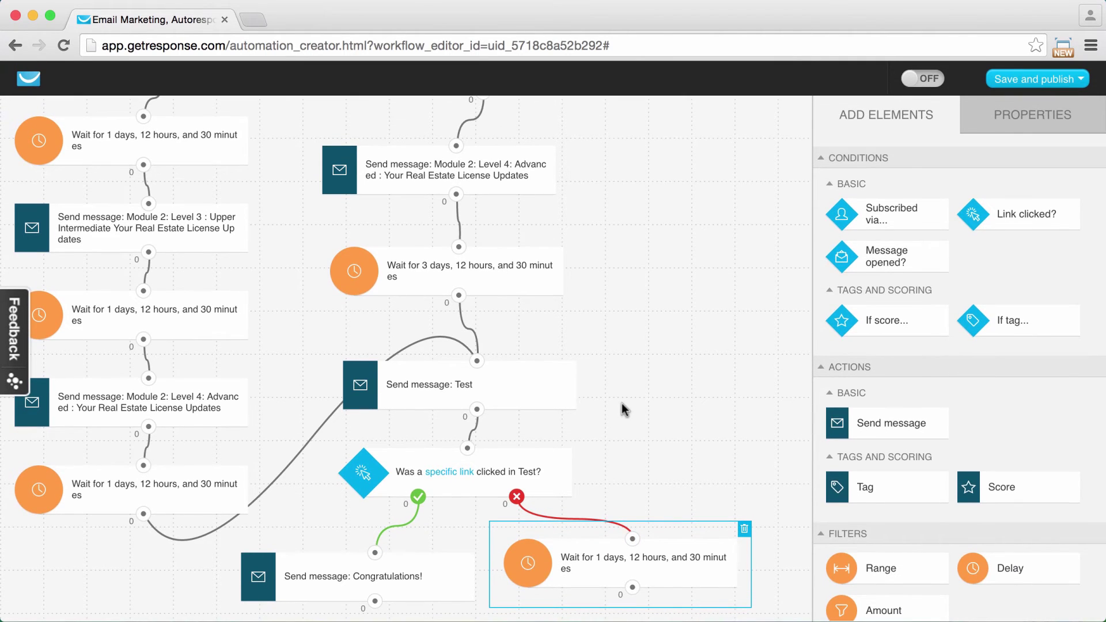
{"action": "left_click_drag", "start_coordinate": [906, 427], "coordinate": [645, 620]}
{"action": "scroll", "coordinate": [655, 447], "scroll_direction": "down", "scroll_amount": 3}
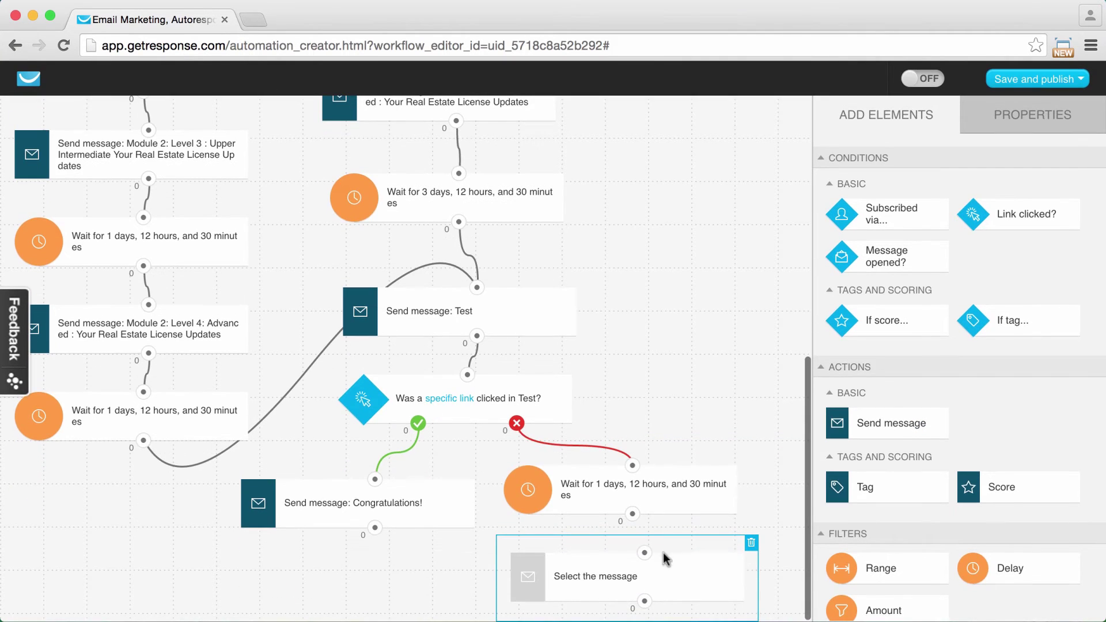
{"action": "left_click_drag", "start_coordinate": [645, 554], "coordinate": [632, 514]}
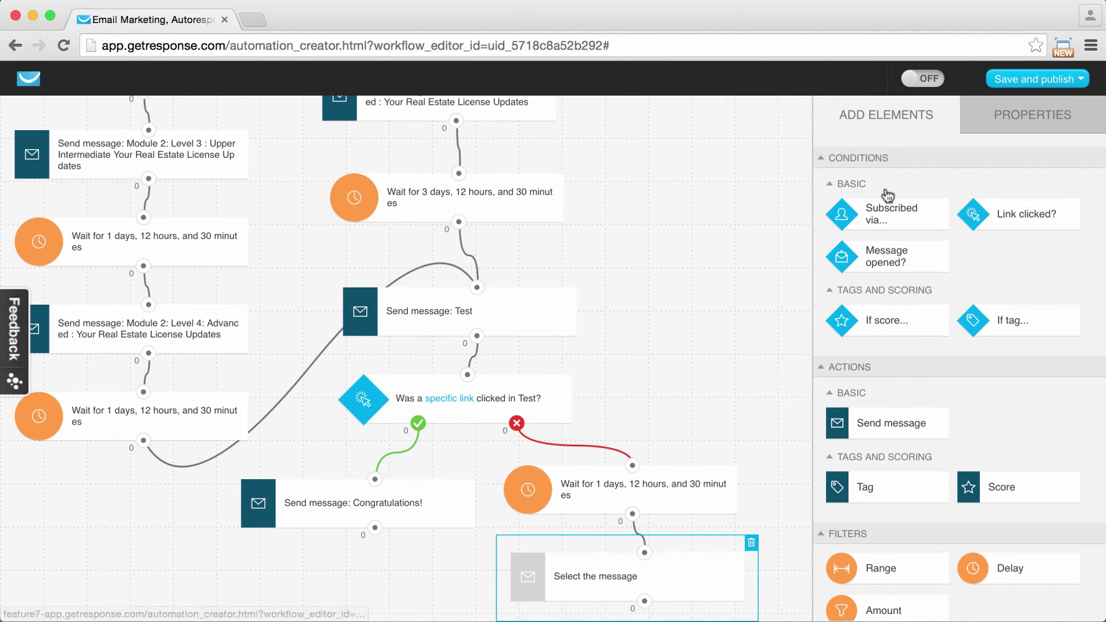
- Set the new message step to send Test Reminder
{"action": "left_click", "coordinate": [1017, 119]}
{"action": "left_click", "coordinate": [931, 270]}
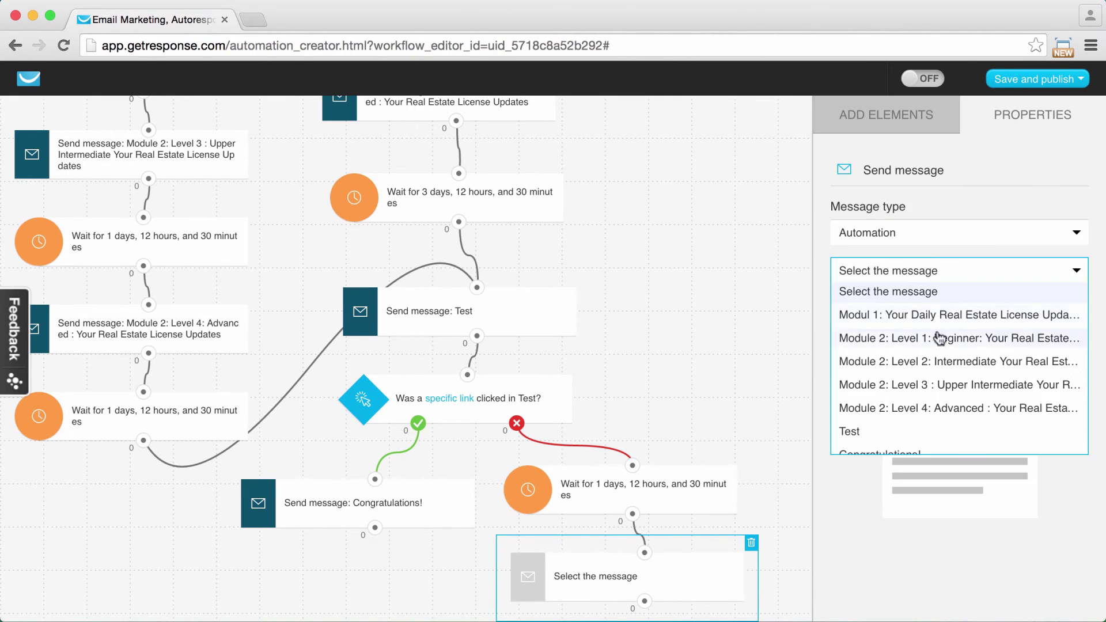
{"action": "scroll", "coordinate": [870, 387], "scroll_direction": "down", "scroll_amount": 3}
{"action": "left_click", "coordinate": [886, 402]}
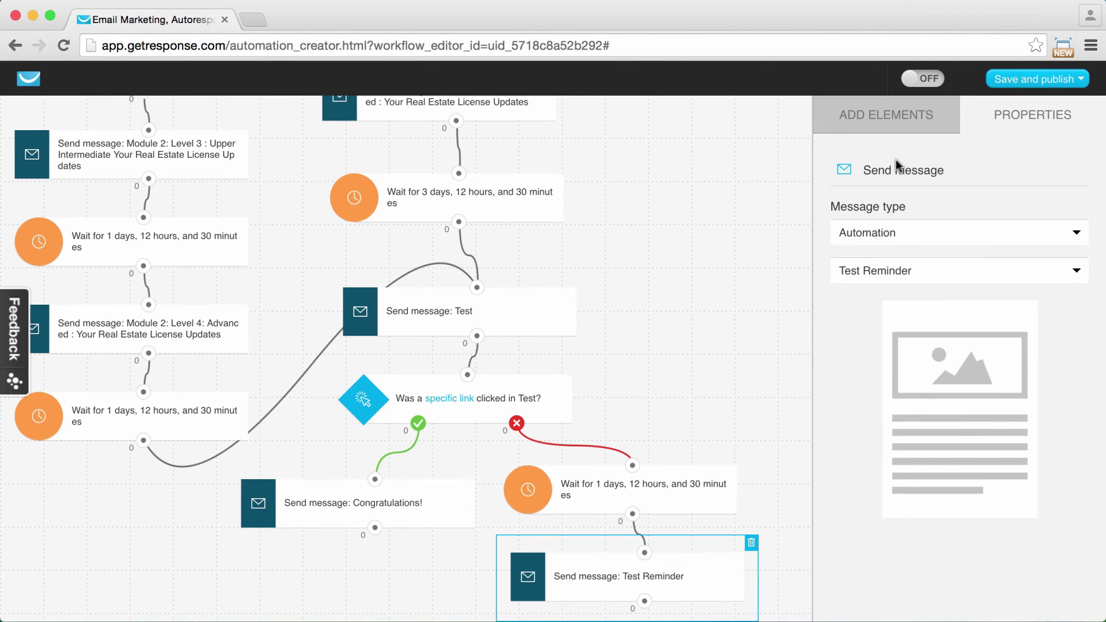
{"action": "left_click", "coordinate": [880, 118]}
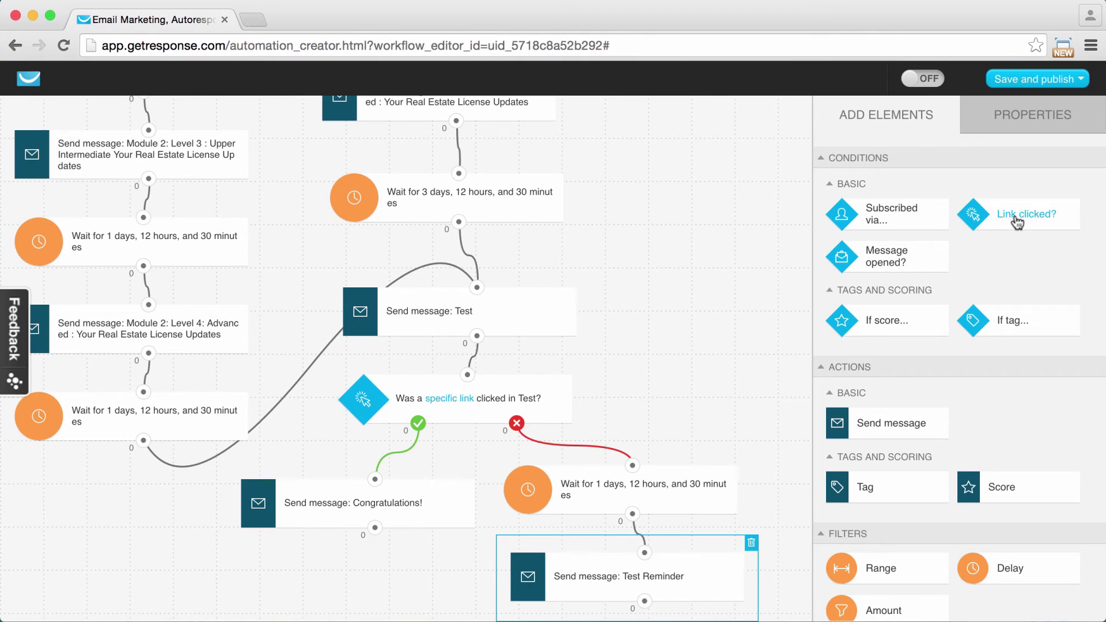
- Place a Link clicked? condition below Test Reminder, connect it, and set its message type to Newsletter
{"action": "left_click_drag", "start_coordinate": [1016, 216], "coordinate": [561, 621]}
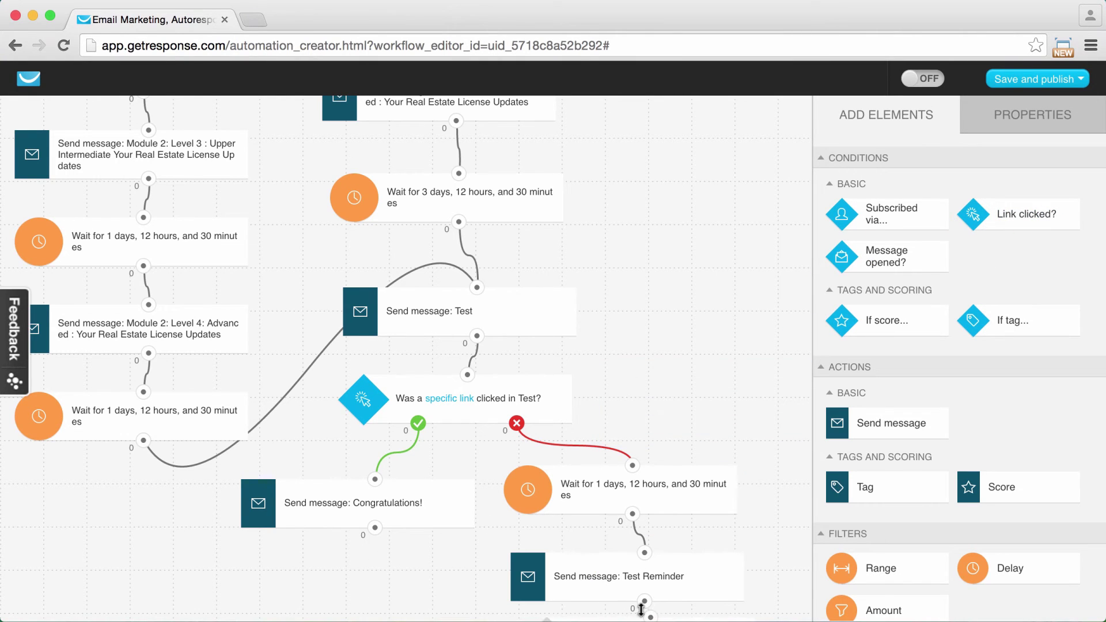
{"action": "scroll", "coordinate": [691, 462], "scroll_direction": "down", "scroll_amount": 3}
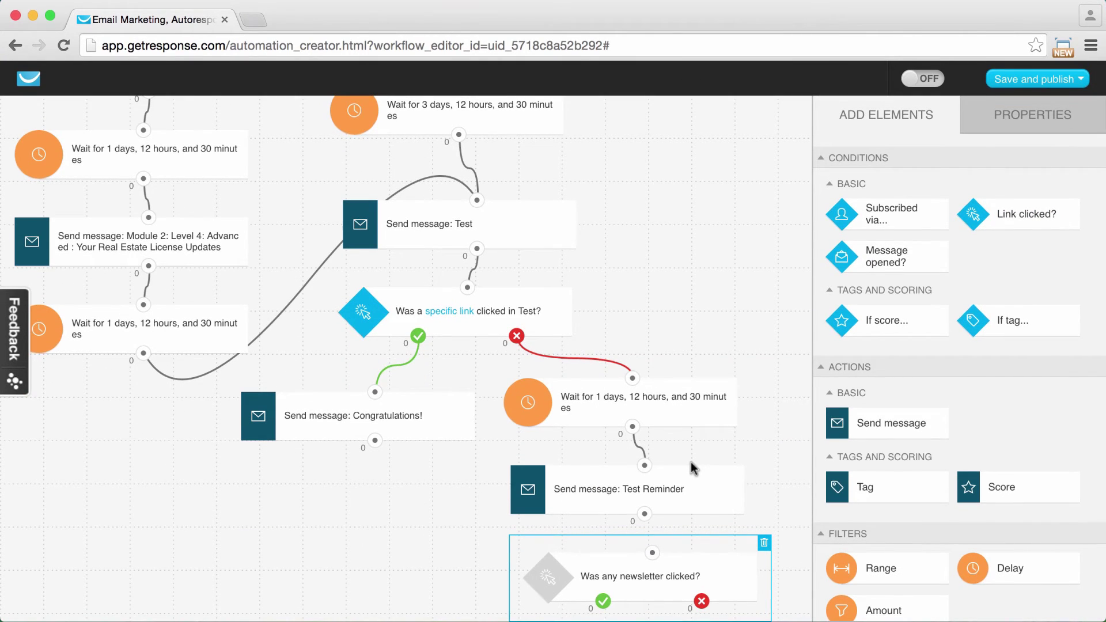
{"action": "left_click_drag", "start_coordinate": [653, 552], "coordinate": [644, 520]}
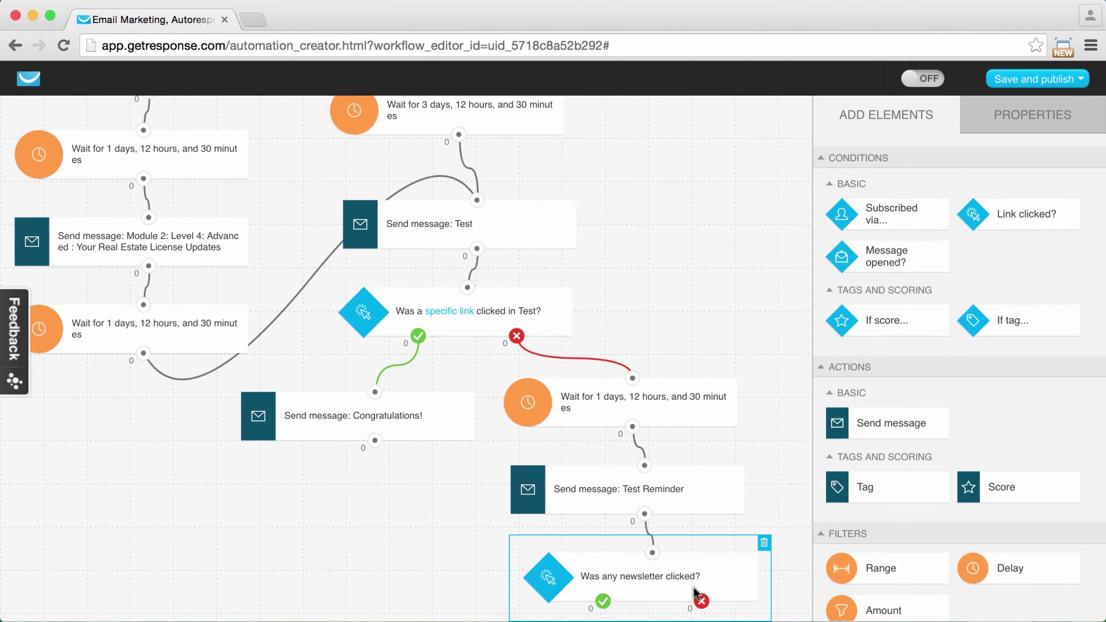
{"action": "left_click", "coordinate": [1003, 118]}
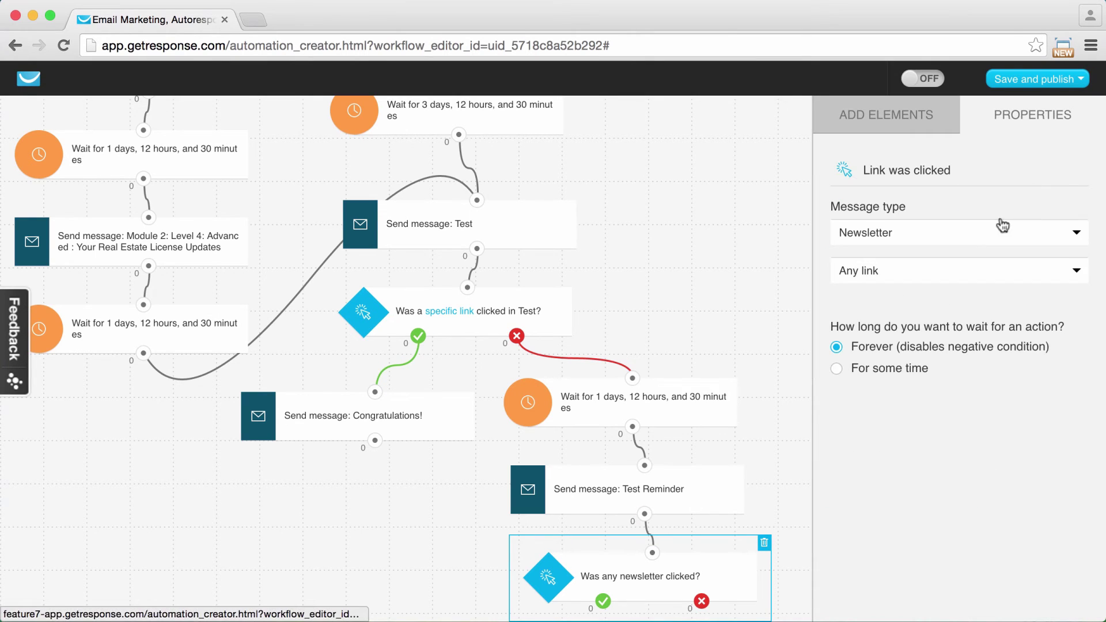
{"action": "left_click", "coordinate": [956, 234]}
{"action": "left_click", "coordinate": [955, 203]}
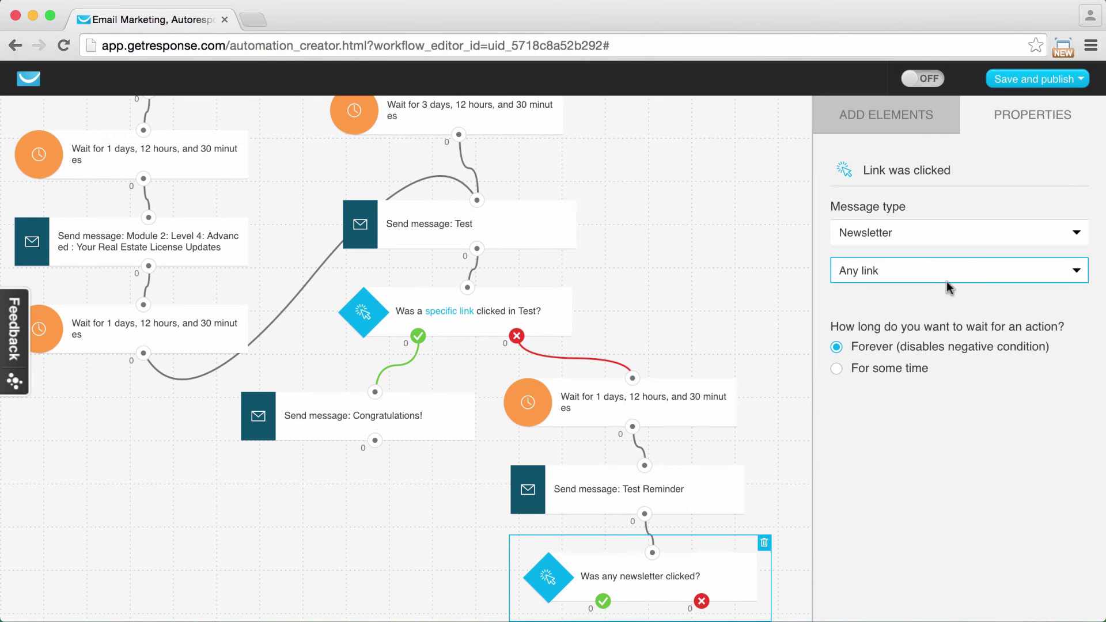
- Check for a click on Test Reminder's facebook.com link within 1 day, 12 hours, 30 minutes
{"action": "left_click", "coordinate": [933, 271]}
{"action": "left_click", "coordinate": [920, 340]}
{"action": "scroll", "coordinate": [950, 329], "scroll_direction": "down", "scroll_amount": 2}
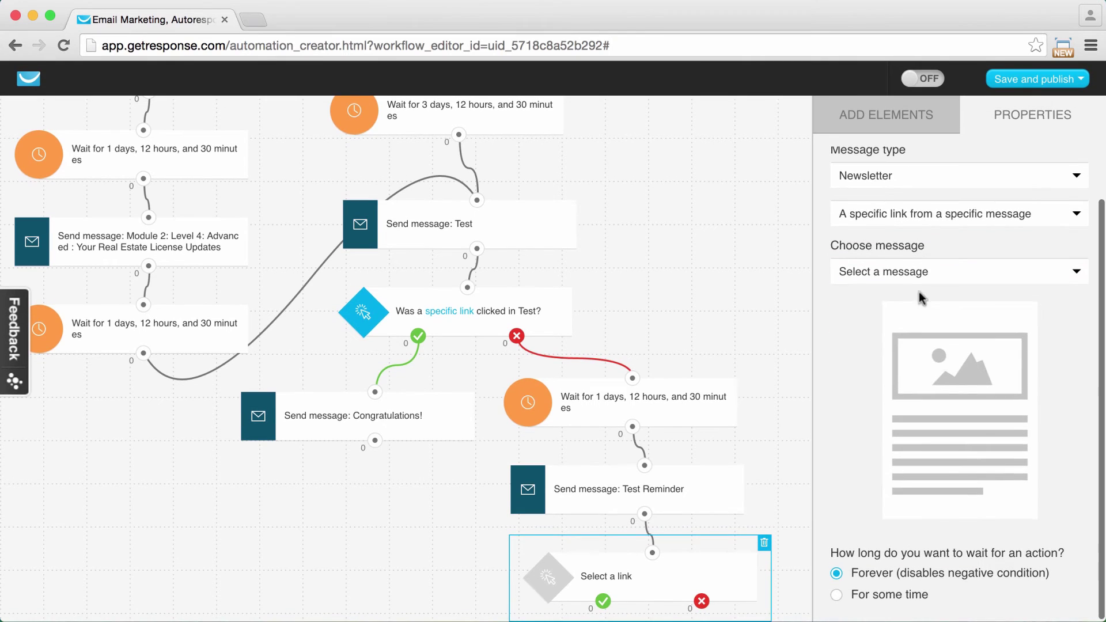
{"action": "left_click", "coordinate": [922, 275]}
{"action": "scroll", "coordinate": [902, 420], "scroll_direction": "down", "scroll_amount": 1}
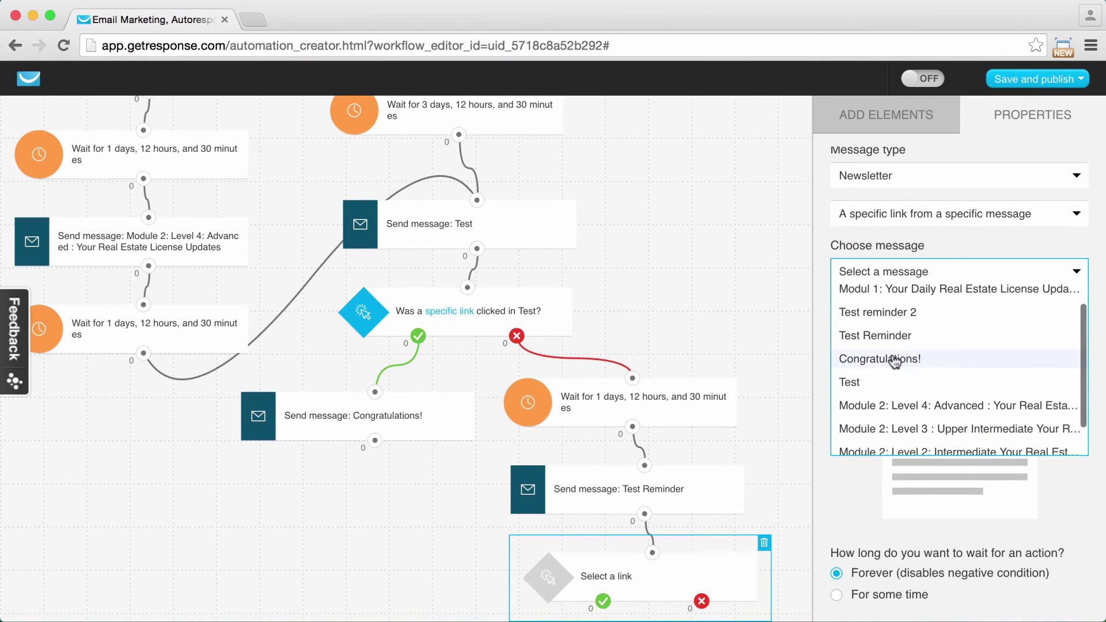
{"action": "left_click", "coordinate": [896, 344]}
{"action": "scroll", "coordinate": [896, 415], "scroll_direction": "down", "scroll_amount": 2}
{"action": "left_click", "coordinate": [891, 525]}
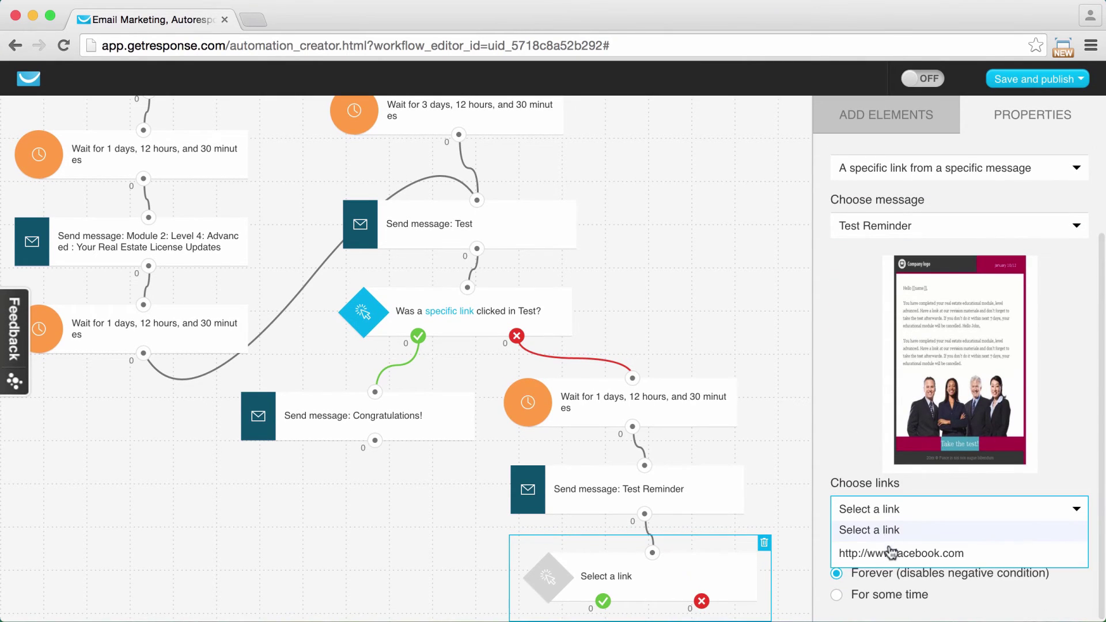
{"action": "left_click", "coordinate": [893, 550]}
{"action": "left_click", "coordinate": [838, 596]}
{"action": "scroll", "coordinate": [939, 522], "scroll_direction": "down", "scroll_amount": 3}
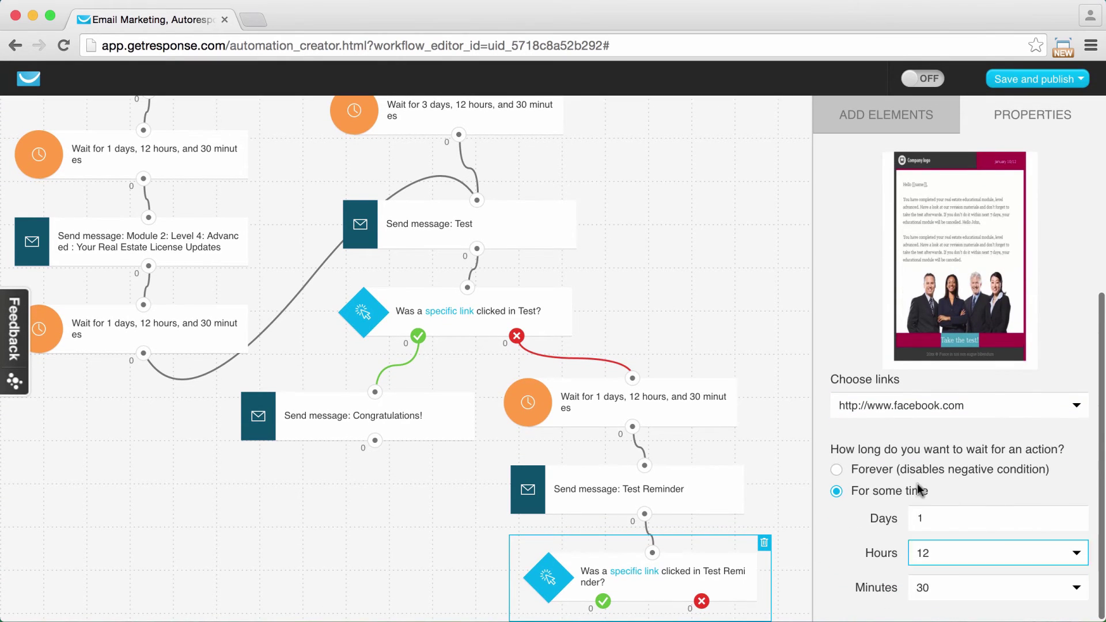
{"action": "scroll", "coordinate": [982, 487], "scroll_direction": "up", "scroll_amount": 2}
{"action": "scroll", "coordinate": [982, 487], "scroll_direction": "up", "scroll_amount": 2}
{"action": "left_click", "coordinate": [941, 116]}
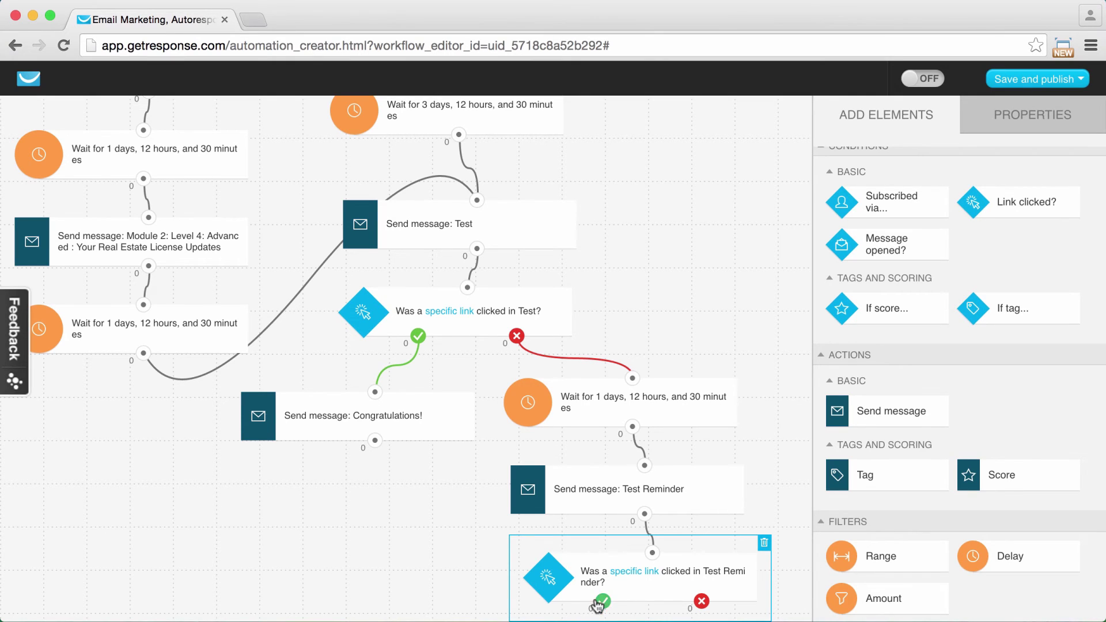
- Route the Test Reminder check's yes path to Congratulations!, then add a Delay step below the check
{"action": "left_click_drag", "start_coordinate": [603, 602], "coordinate": [374, 393]}
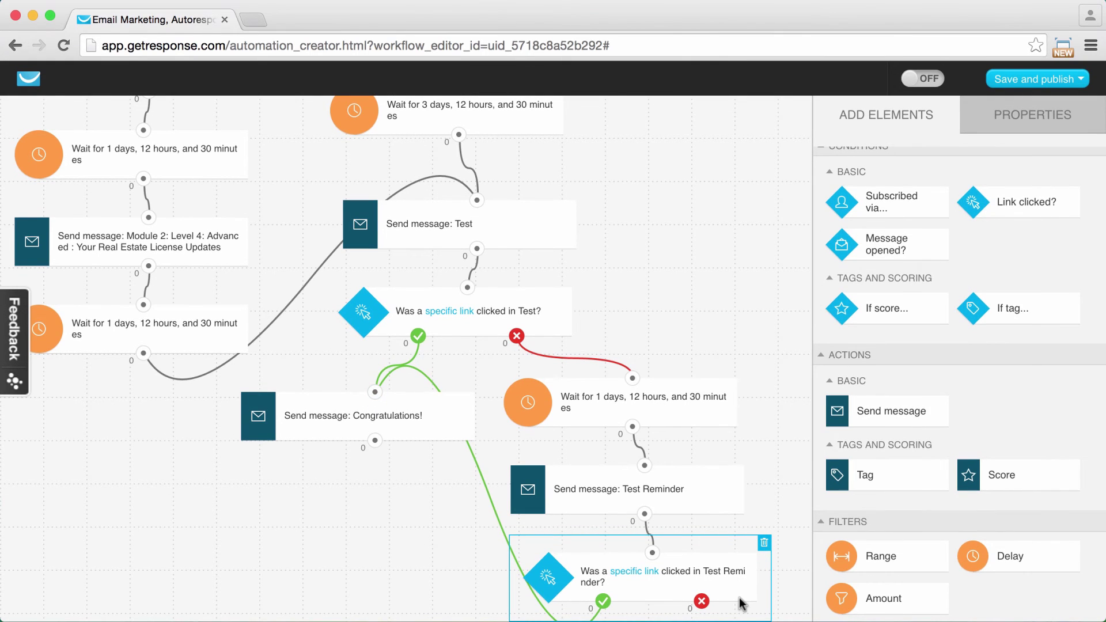
{"action": "left_click_drag", "start_coordinate": [1044, 566], "coordinate": [697, 619]}
{"action": "left_click_drag", "start_coordinate": [1034, 557], "coordinate": [758, 617]}
{"action": "left_click_drag", "start_coordinate": [1011, 556], "coordinate": [720, 619]}
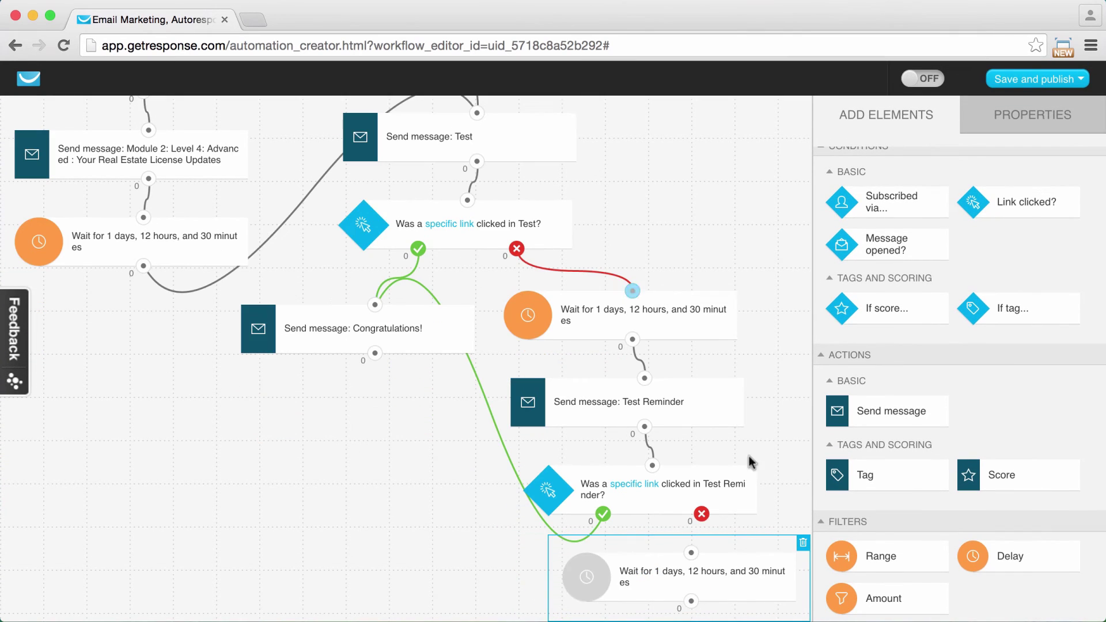
- Connect the not-clicked path to the new wait, set it to 3 days, and add a message step below it
{"action": "left_click_drag", "start_coordinate": [696, 554], "coordinate": [702, 515]}
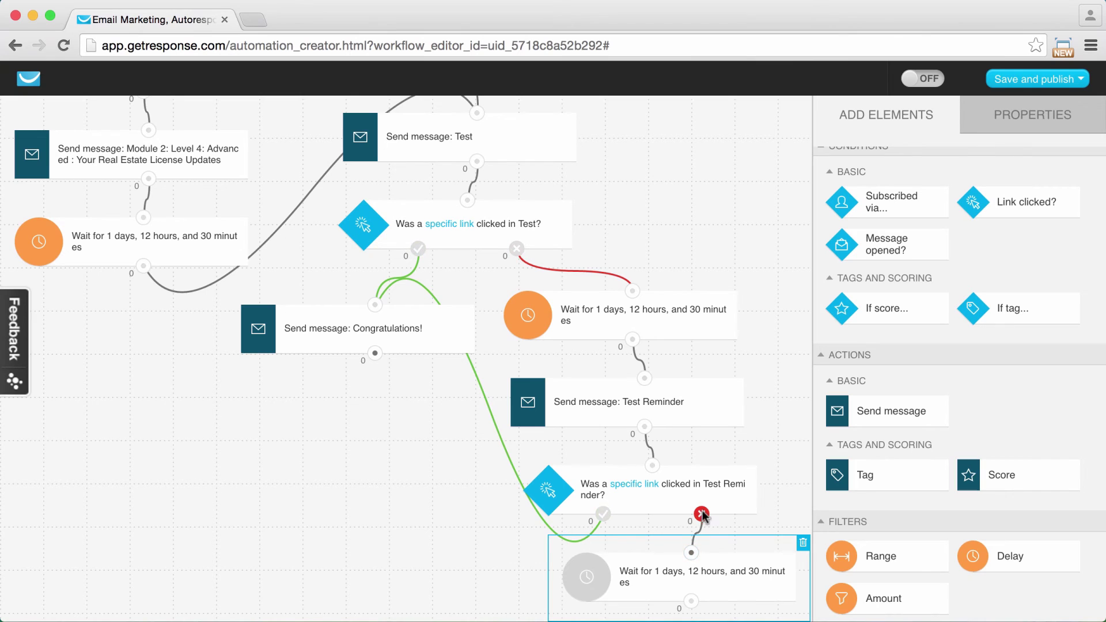
{"action": "left_click", "coordinate": [1029, 118]}
{"action": "left_click", "coordinate": [887, 236]}
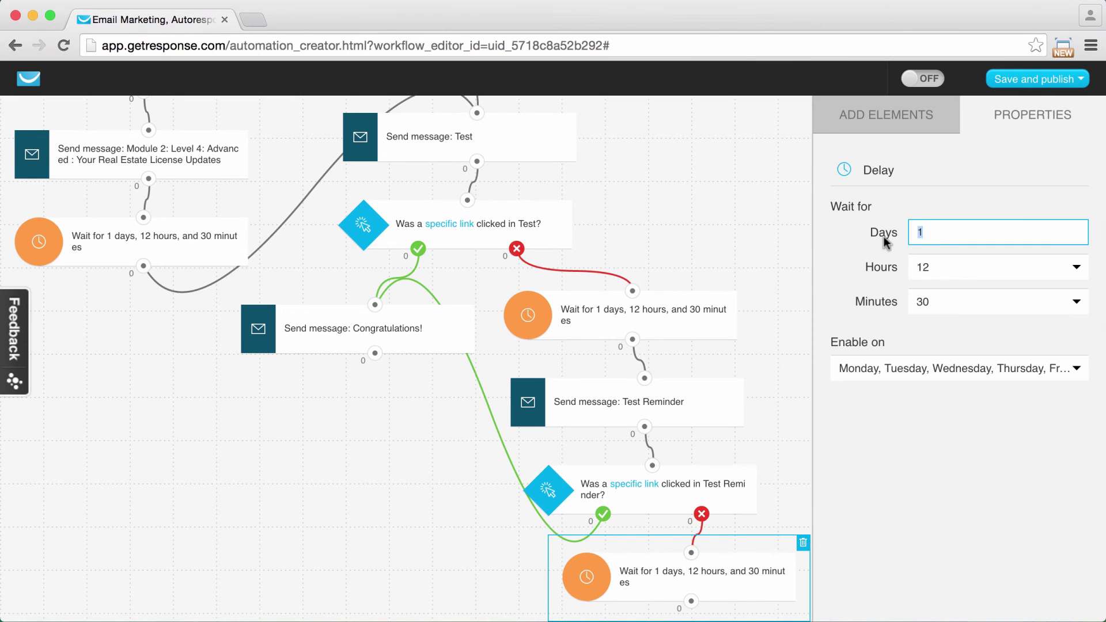
{"action": "type", "text": "3"}
{"action": "left_click", "coordinate": [876, 119]}
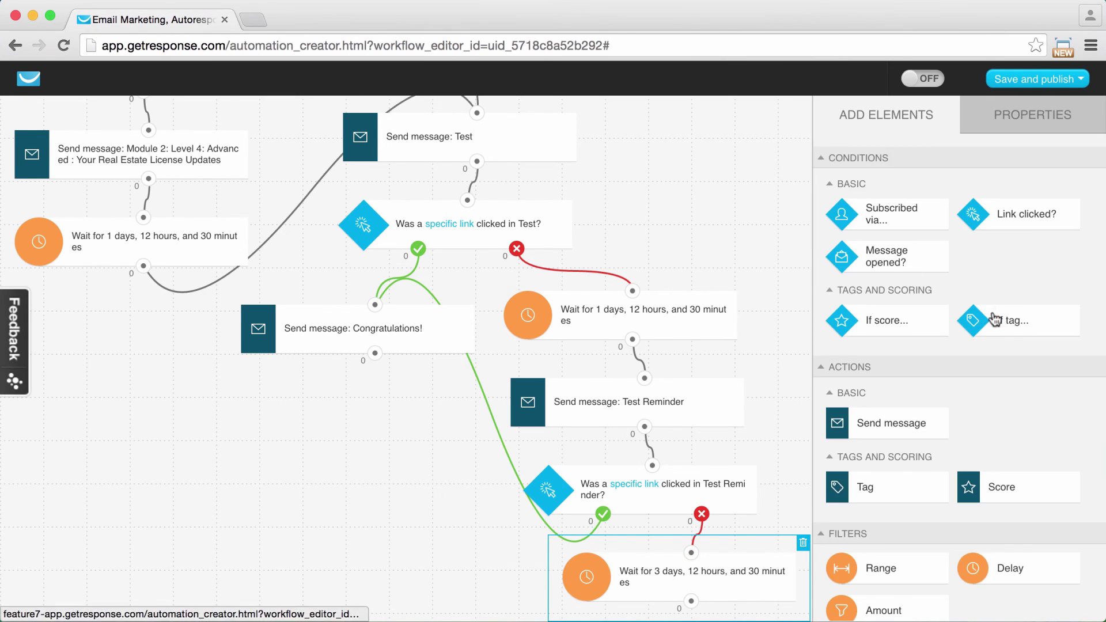
{"action": "scroll", "coordinate": [993, 317], "scroll_direction": "down", "scroll_amount": 2}
{"action": "left_click", "coordinate": [637, 617]}
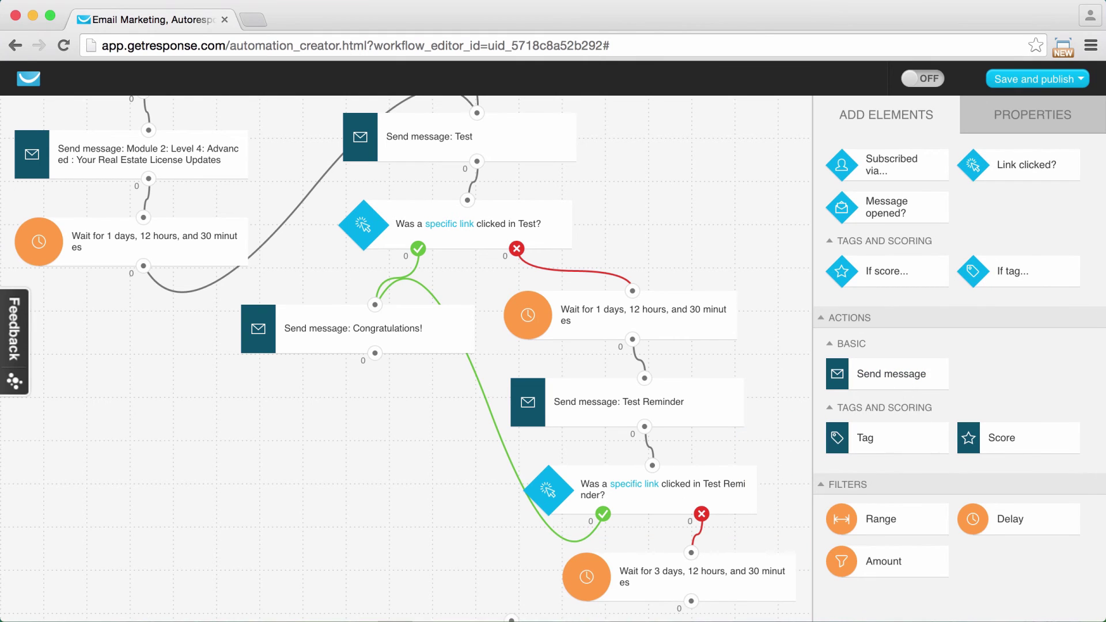
{"action": "scroll", "coordinate": [666, 571], "scroll_direction": "down", "scroll_amount": 3}
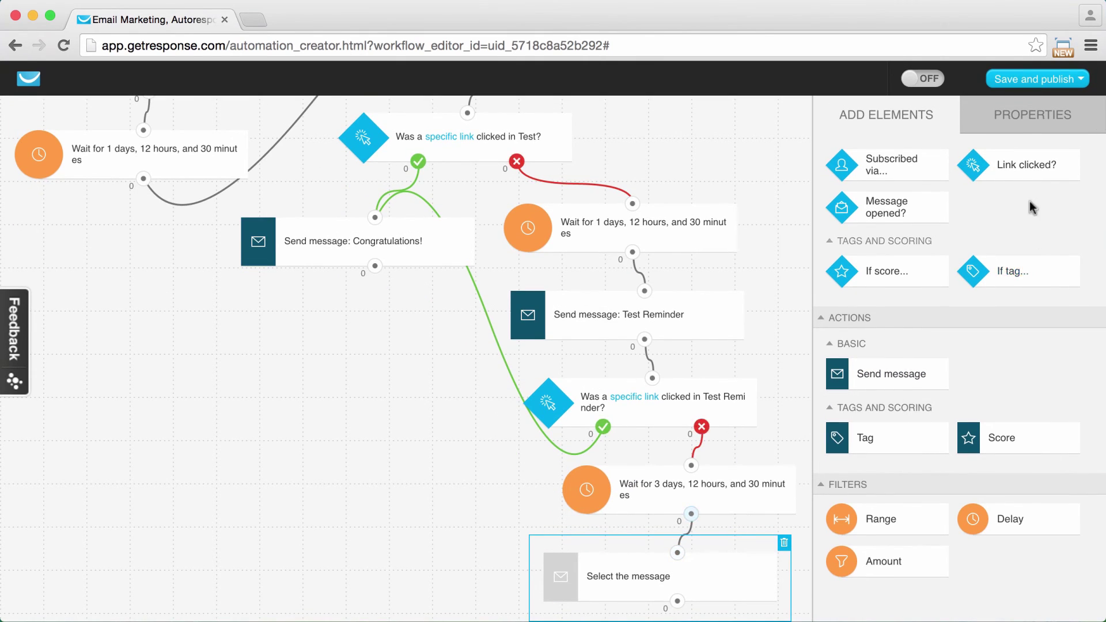
- Open the message choices of the step below the 3-day wait, looking for Test reminder 2
{"action": "left_click", "coordinate": [1029, 120]}
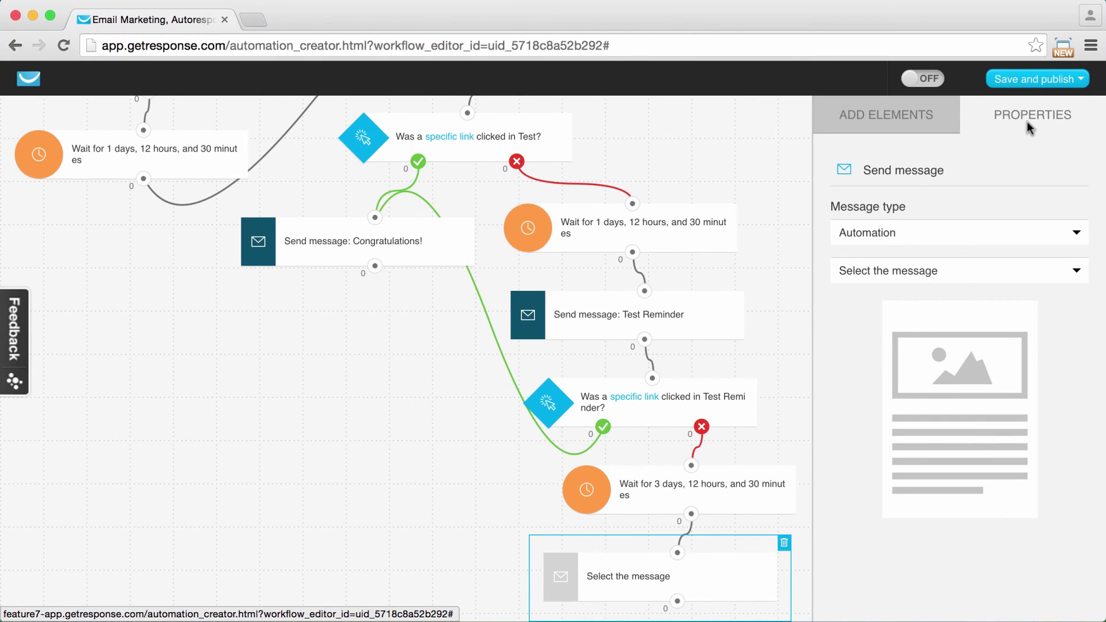
{"action": "left_click", "coordinate": [920, 271]}
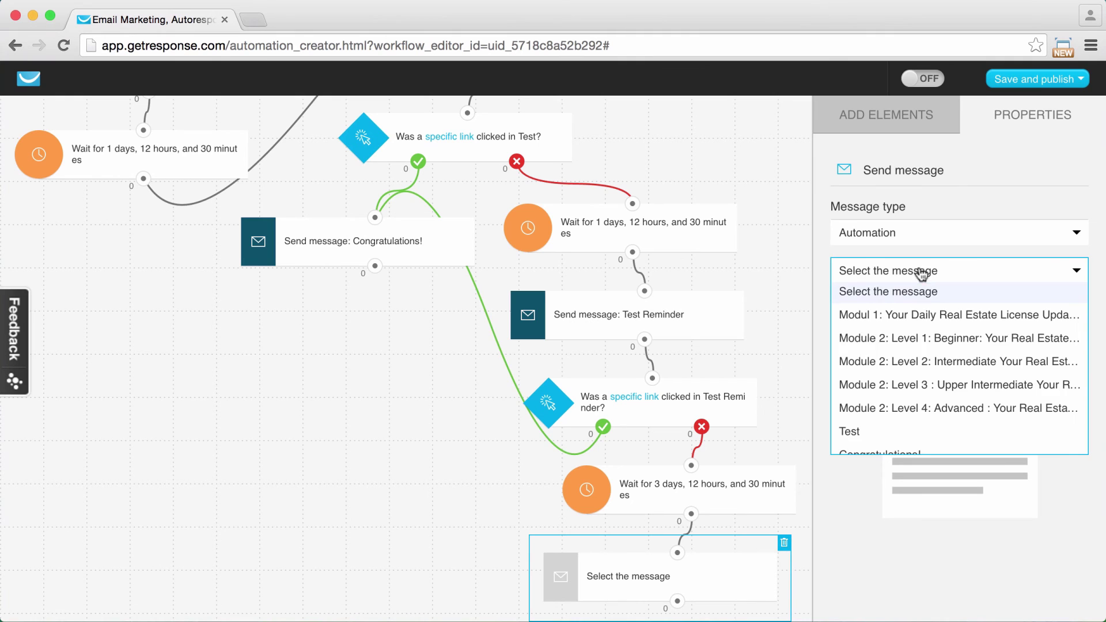
{"action": "scroll", "coordinate": [925, 392], "scroll_direction": "down", "scroll_amount": 3}
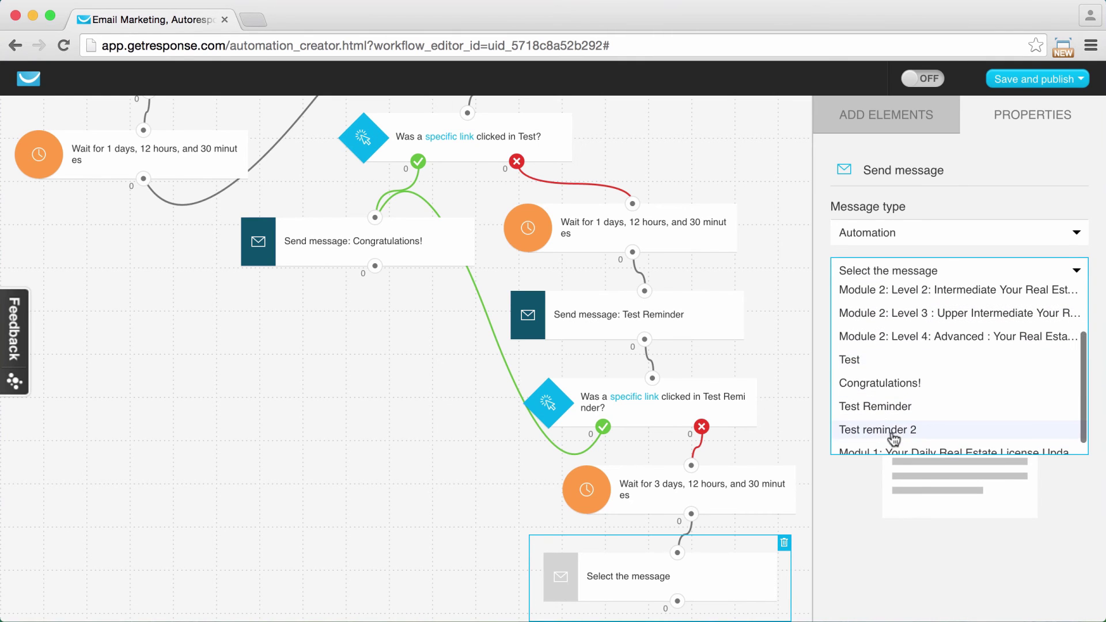